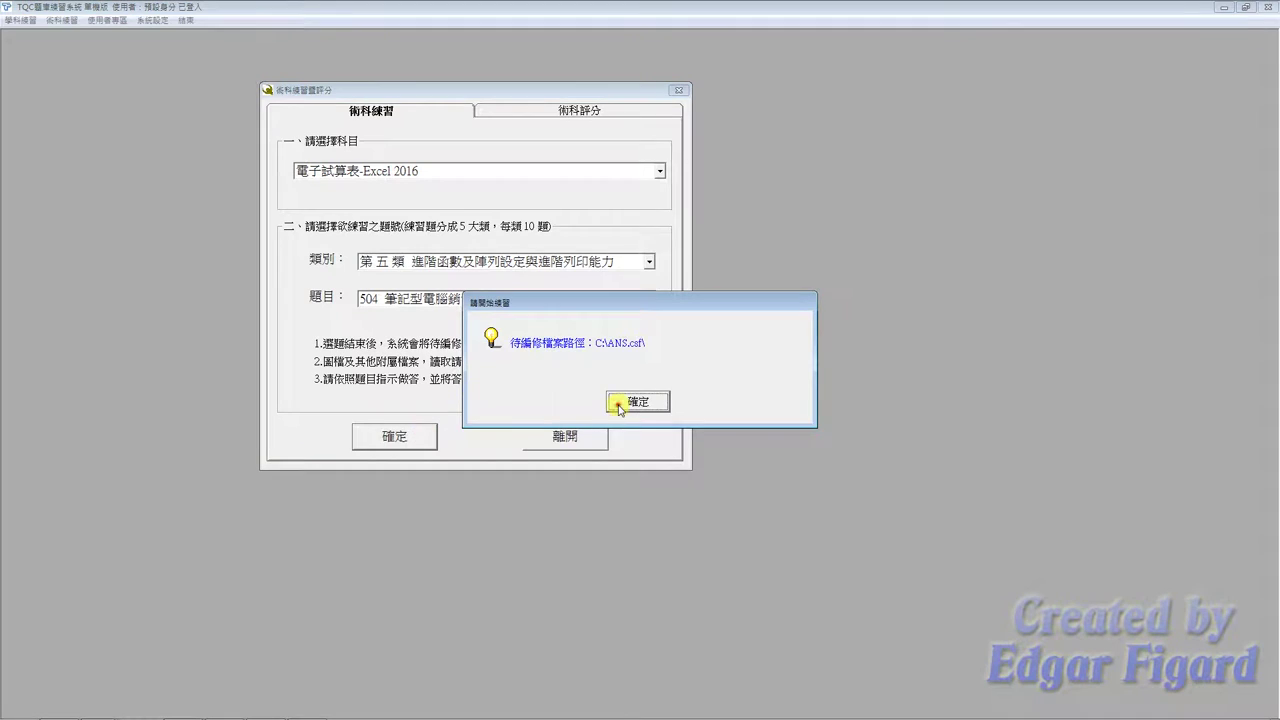
- Confirm the start of practice exercise 504 and open EXD05.xlsx from the EX05 folder in C:\ANS.csf
{"action": "left_click", "coordinate": [634, 401]}
{"action": "double_click", "coordinate": [218, 88]}
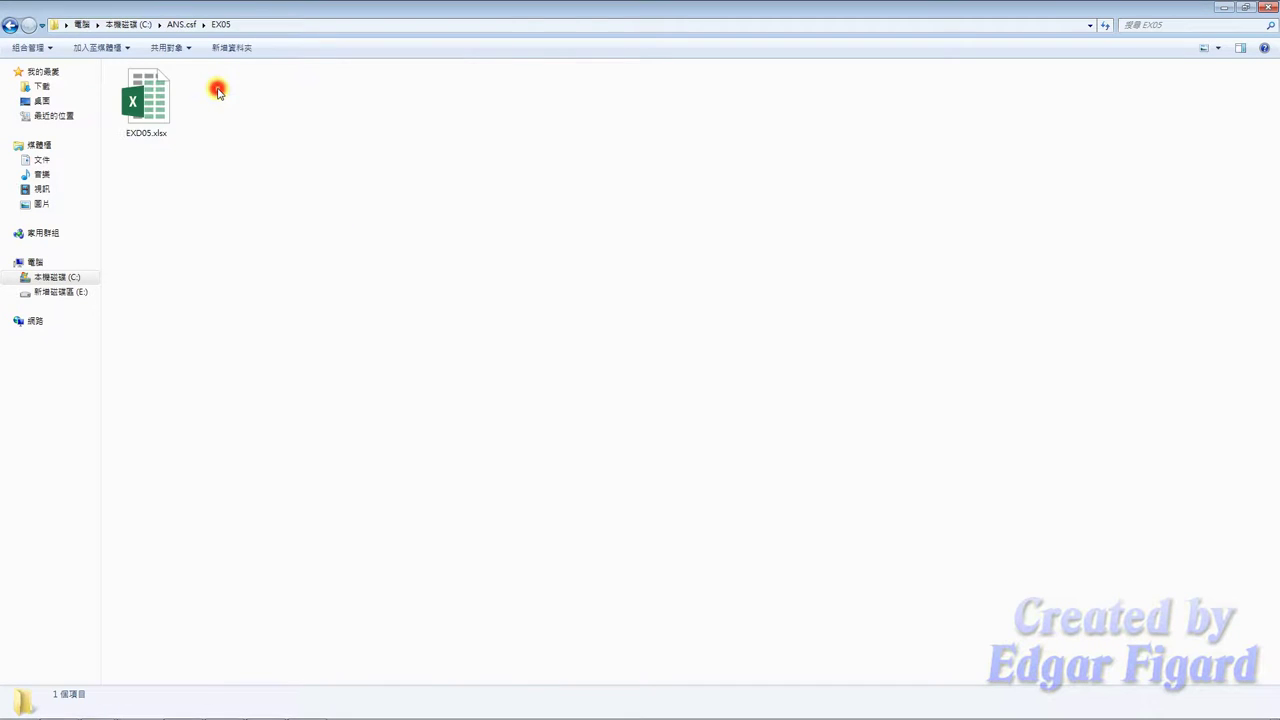
{"action": "double_click", "coordinate": [145, 100]}
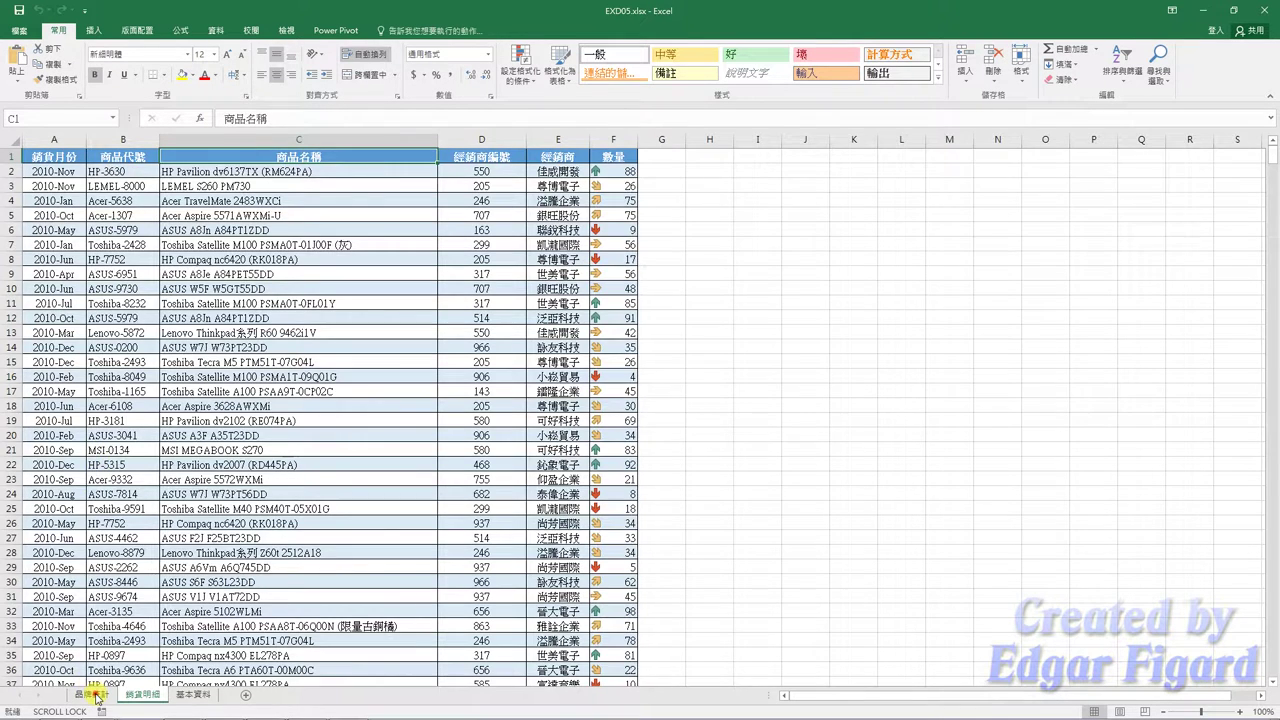
- Fill the brand-by-dealer cells from B4 across to column N on 品牌統計 with =SUMIFS(數量,銷貨月份,$A$1,商品名稱,B$3&"*",經銷商,$A4), copied from 504公式.txt
{"action": "left_click", "coordinate": [90, 694]}
{"action": "left_click_drag", "start_coordinate": [114, 238], "coordinate": [737, 604]}
{"action": "scroll", "coordinate": [291, 477], "scroll_direction": "up", "scroll_amount": 4}
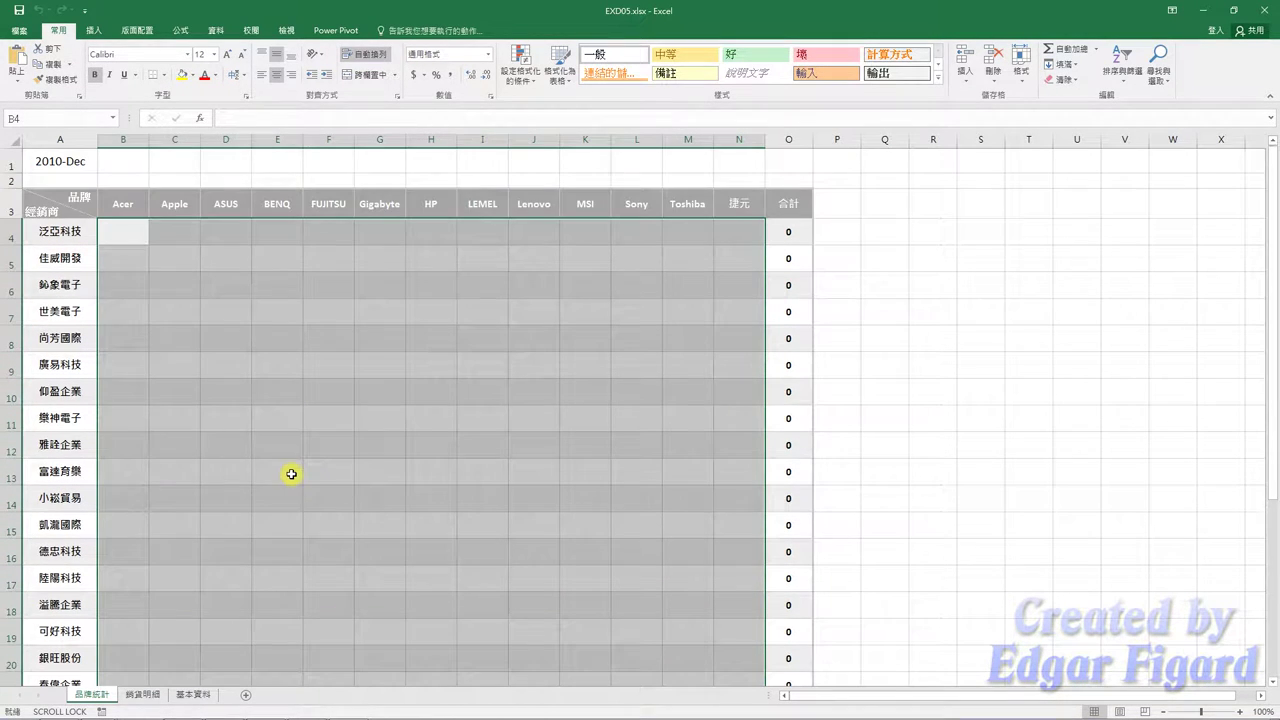
{"action": "left_click", "coordinate": [240, 121]}
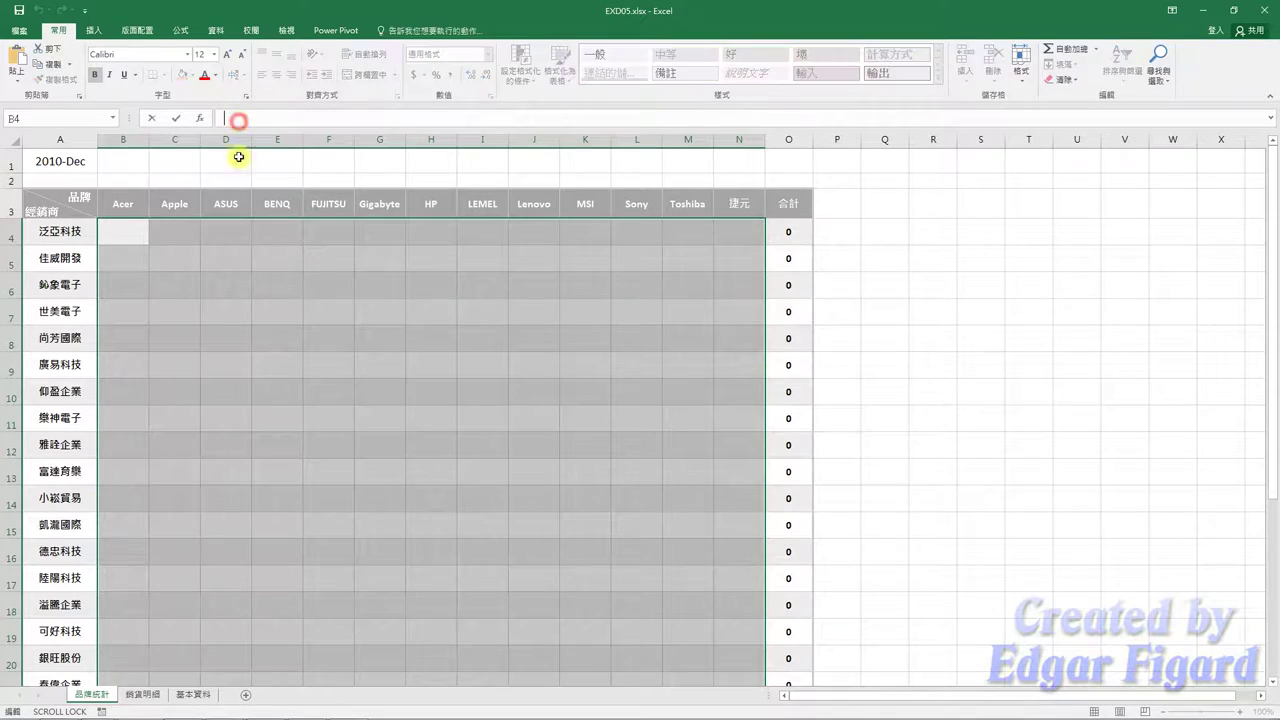
{"action": "key", "text": "alt+Tab"}
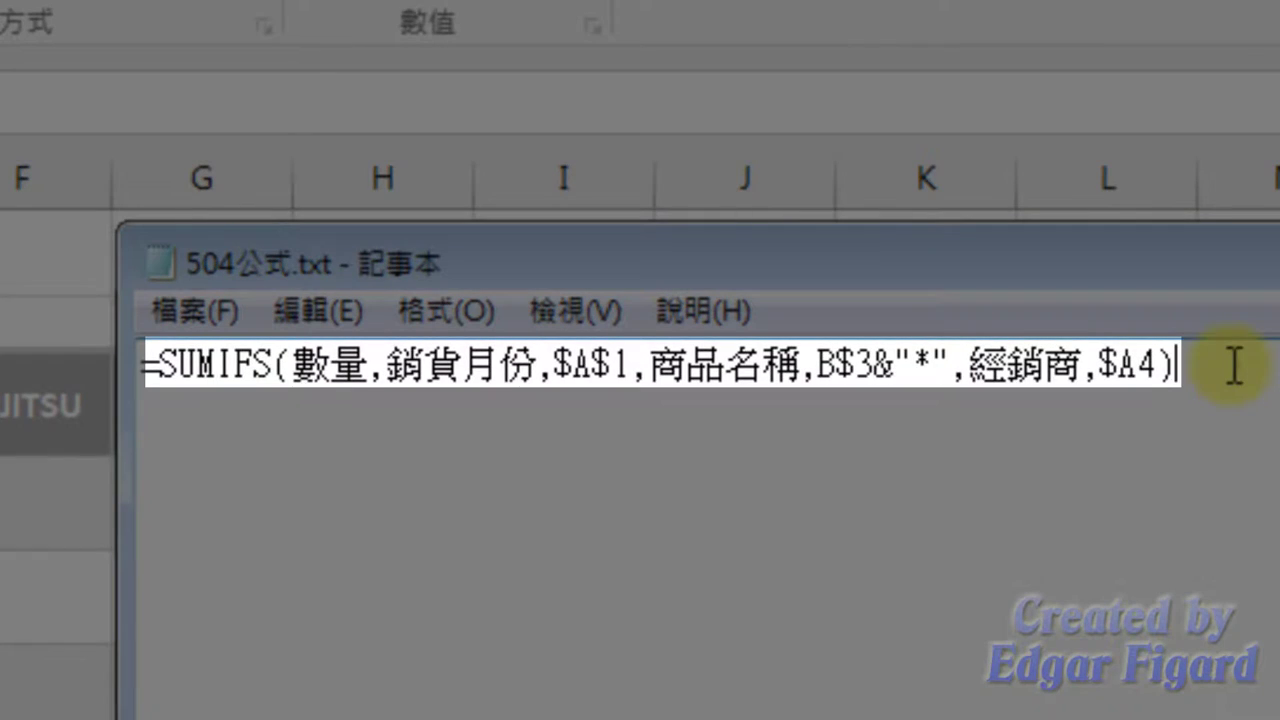
{"action": "left_click_drag", "start_coordinate": [1229, 366], "coordinate": [134, 363]}
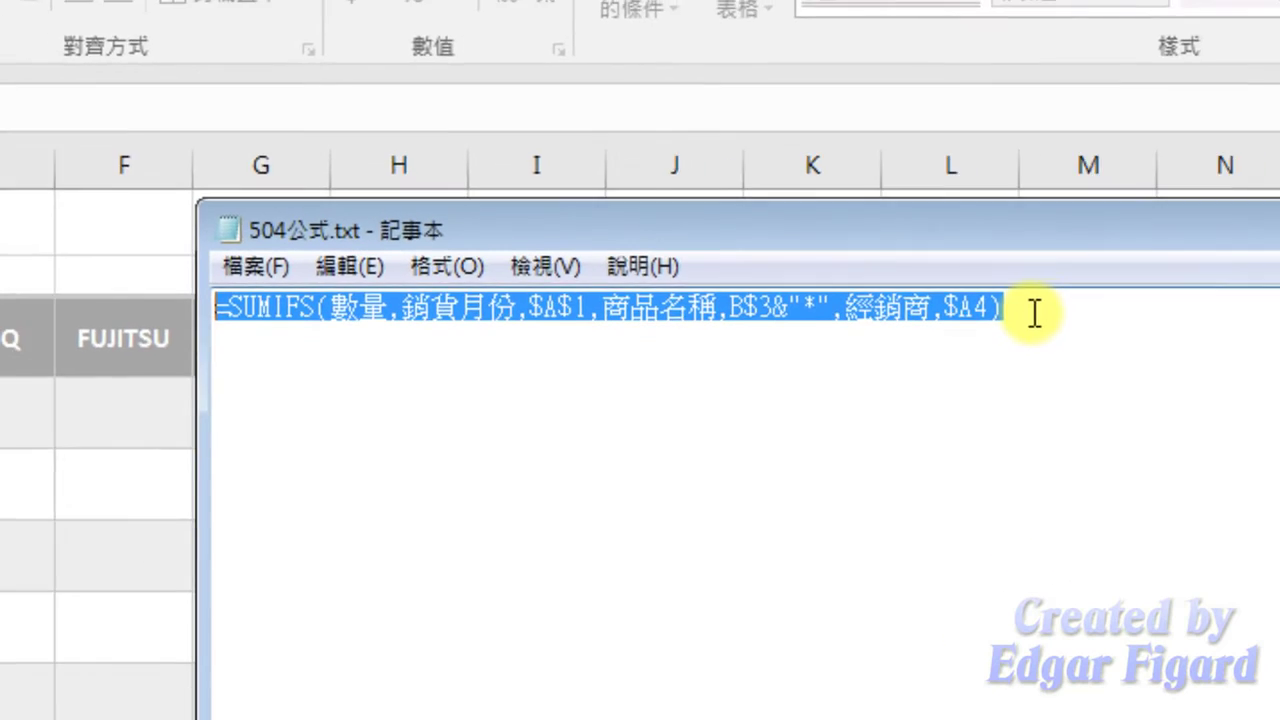
{"action": "key", "text": "ctrl+c"}
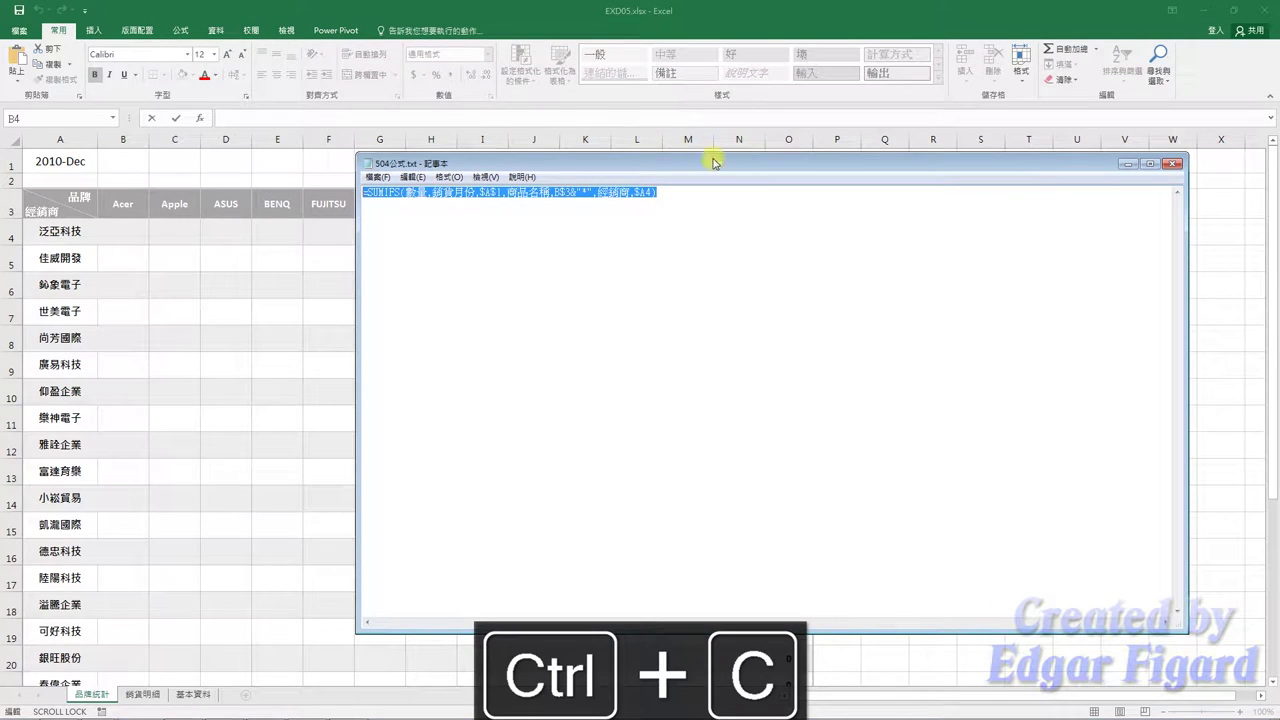
{"action": "left_click", "coordinate": [1126, 165]}
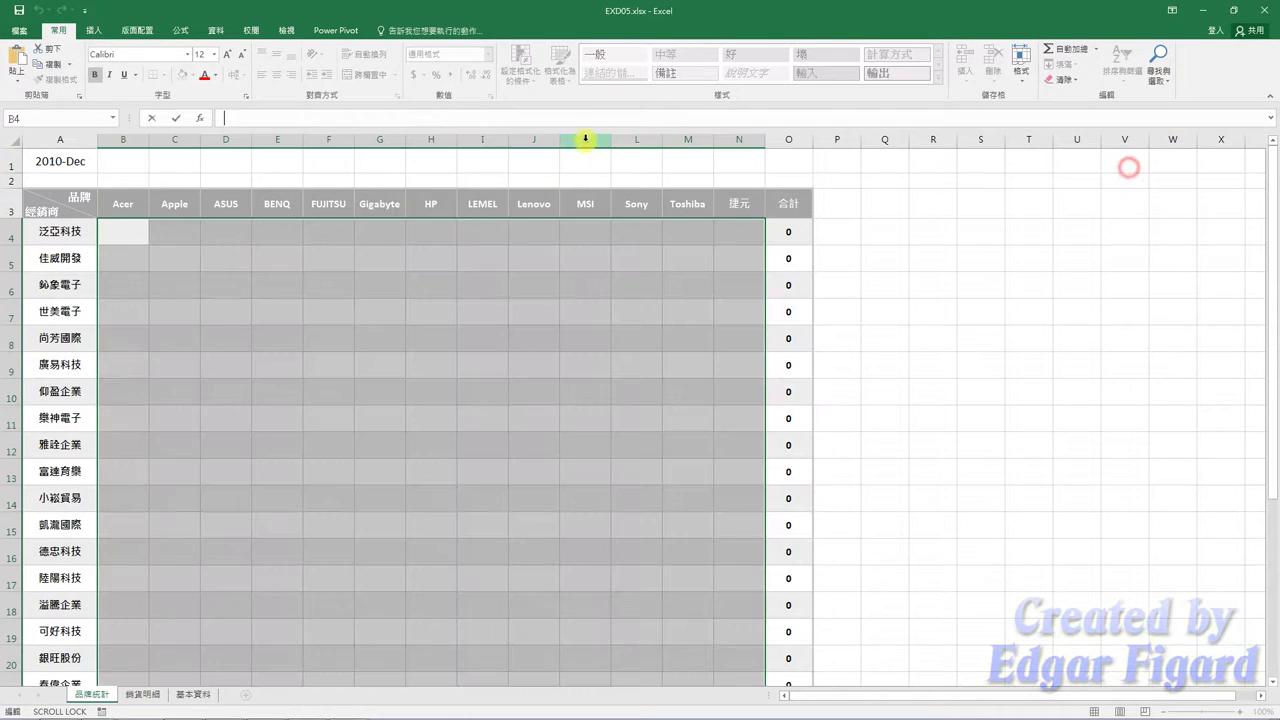
{"action": "key", "text": "ctrl+v"}
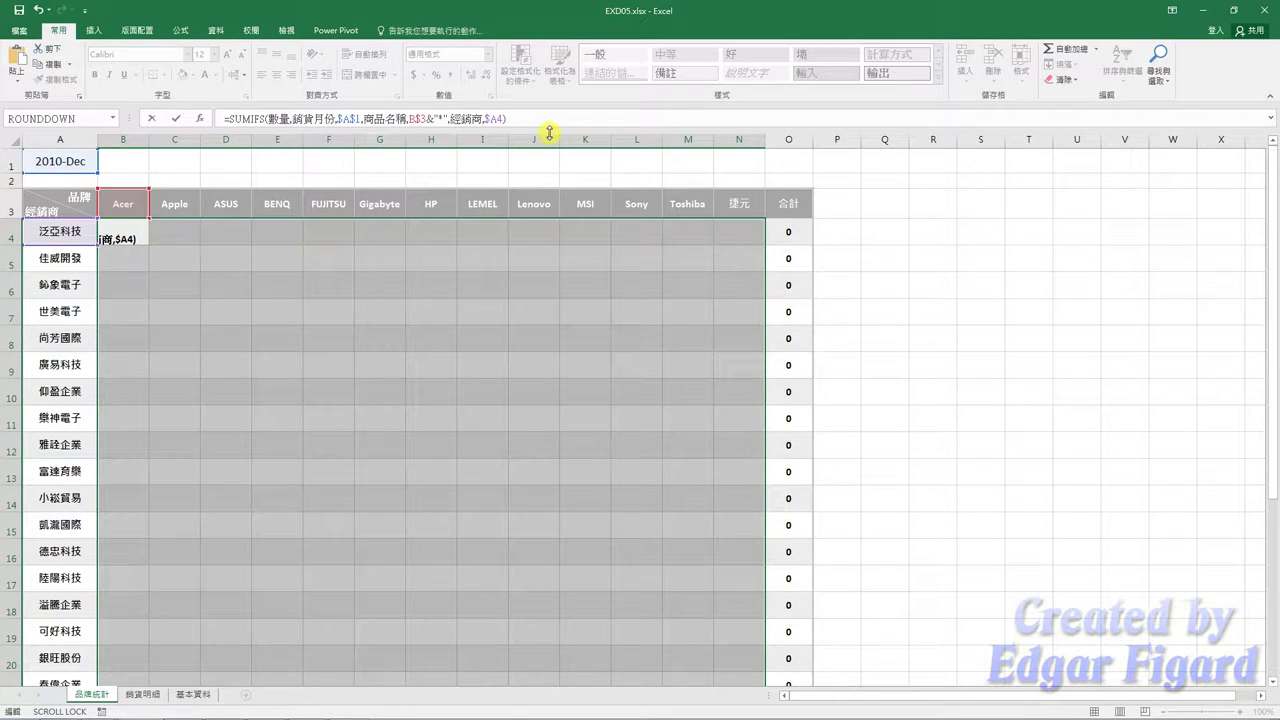
{"action": "key", "text": "ctrl+Return"}
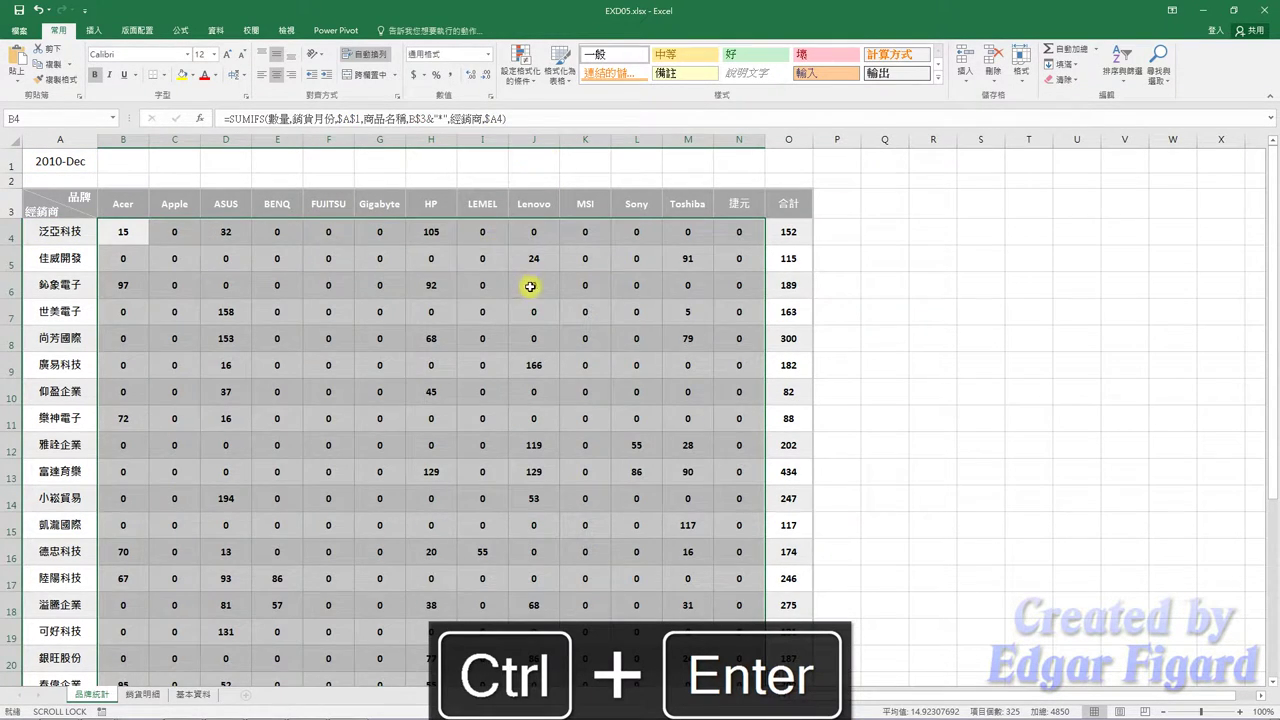
{"action": "left_click", "coordinate": [530, 286]}
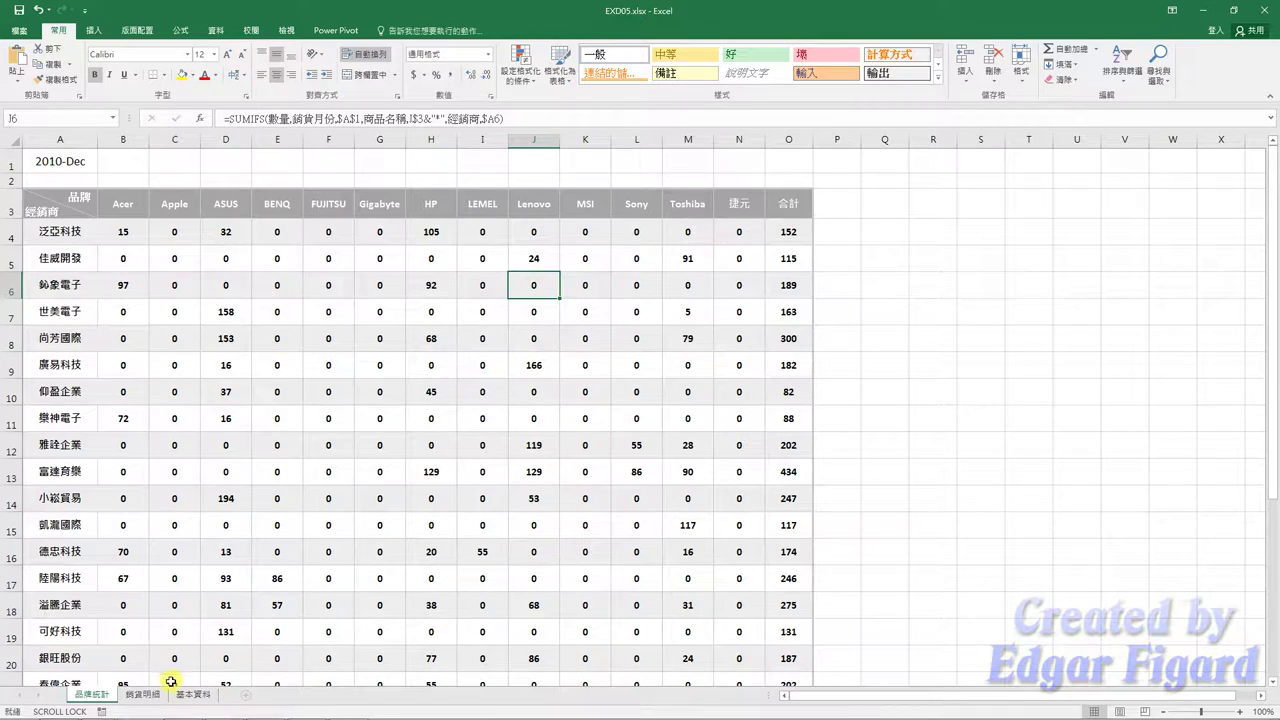
- Hide the 商品代號 and 經銷商編號 columns (B and D) on the 銷貨明細 sheet
{"action": "left_click", "coordinate": [143, 694]}
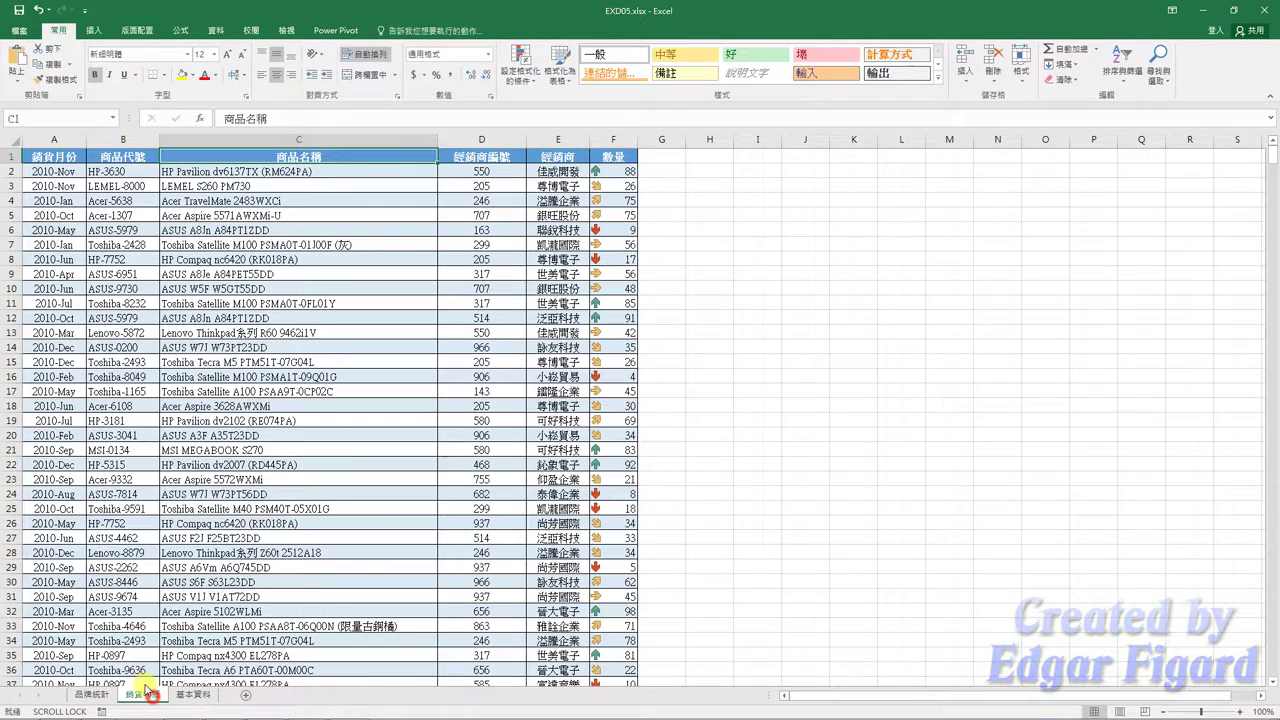
{"action": "left_click", "coordinate": [105, 140]}
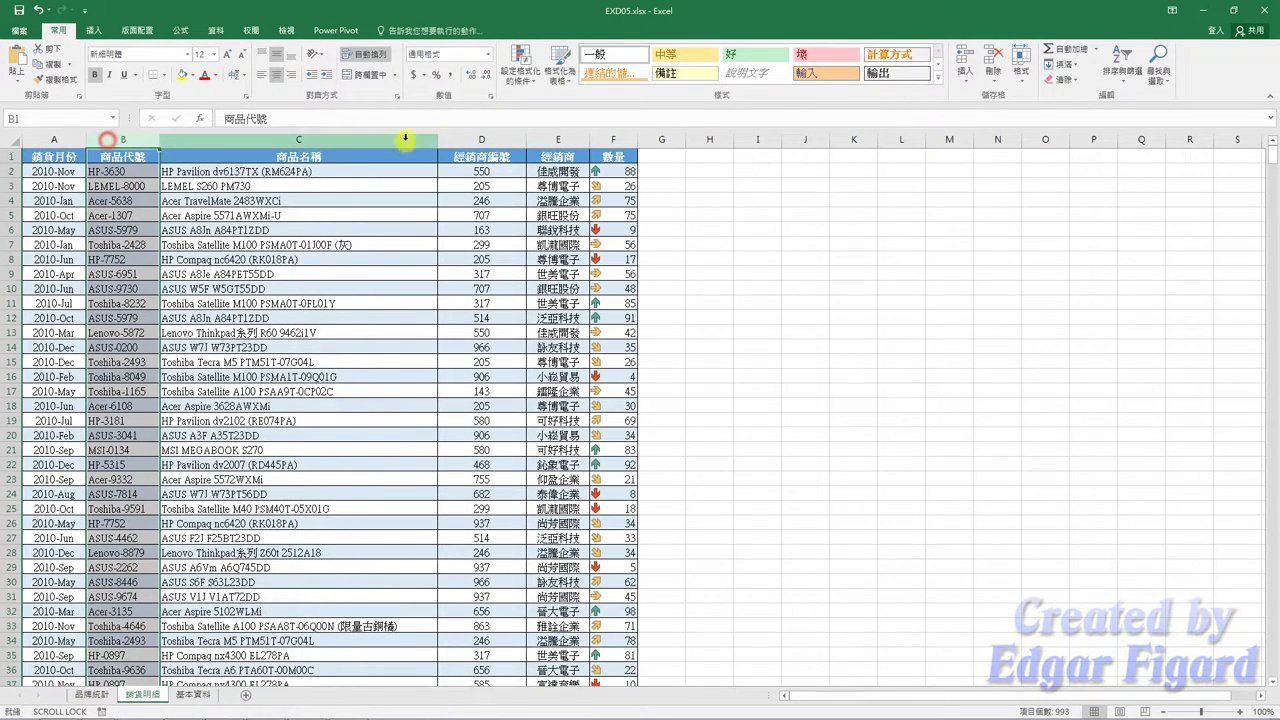
{"action": "left_click", "coordinate": [503, 142], "text": "ctrl"}
{"action": "right_click", "coordinate": [503, 140]}
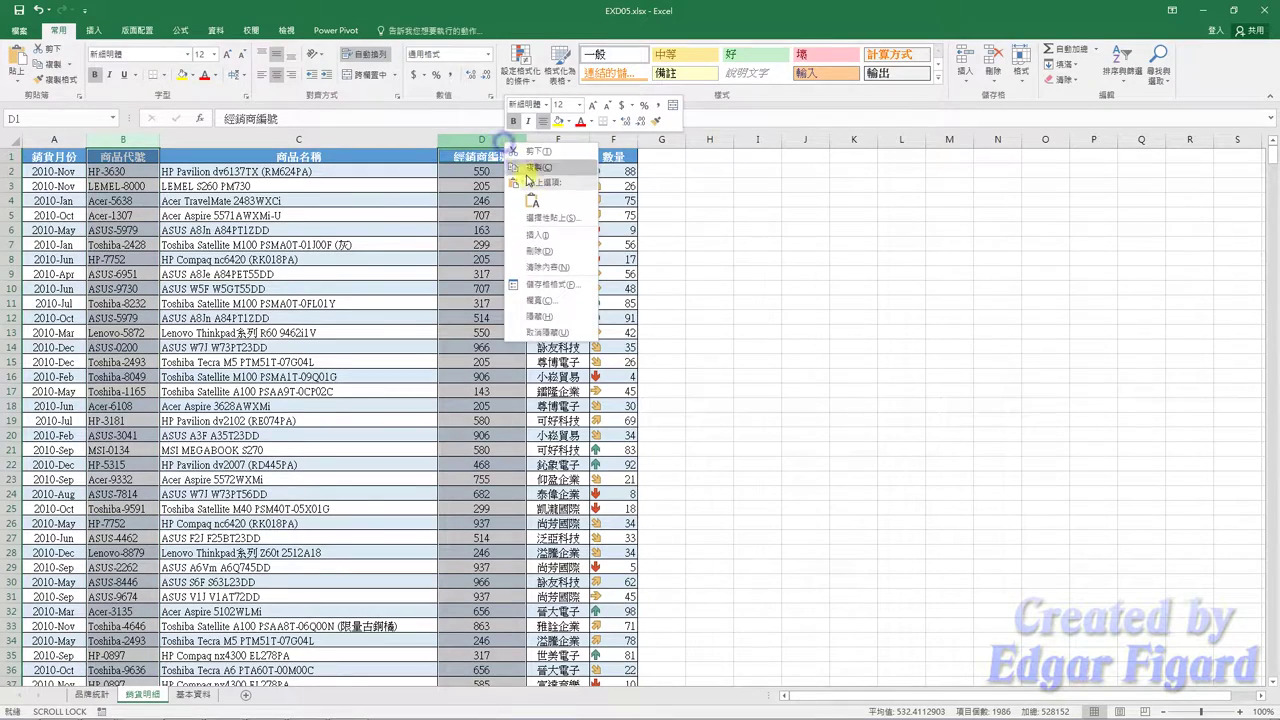
{"action": "left_click", "coordinate": [553, 316]}
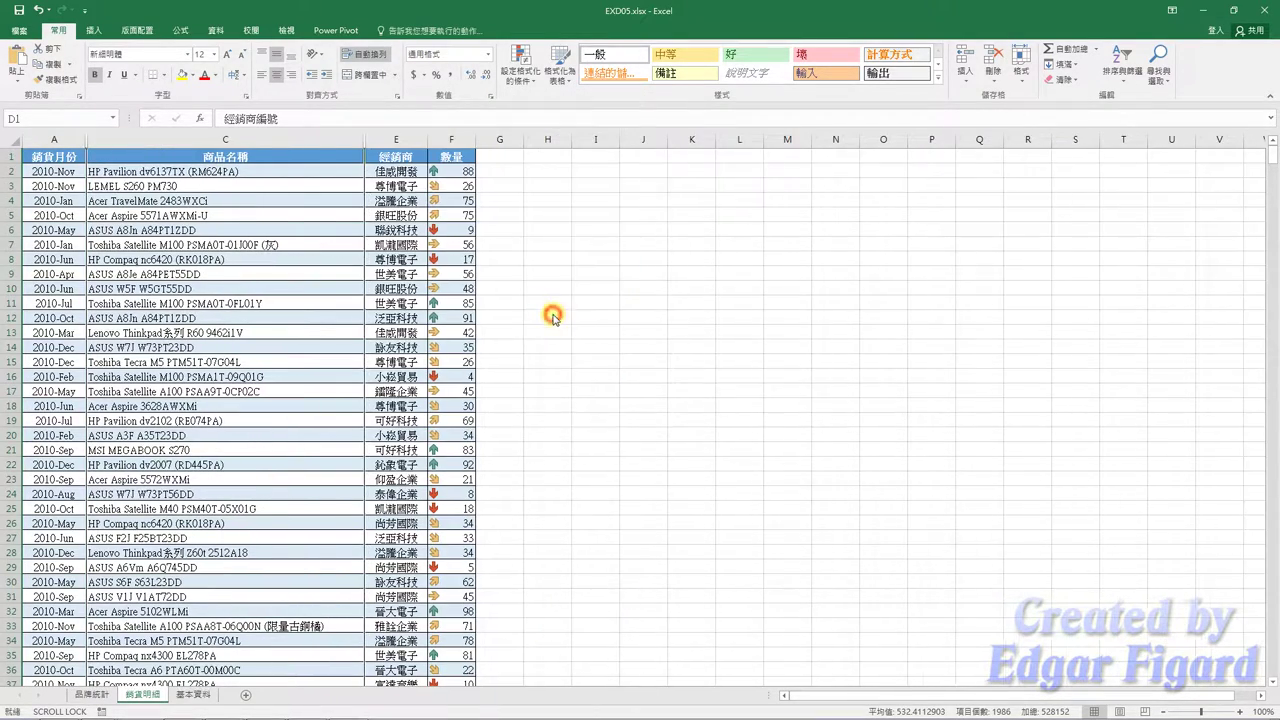
- Remove the fill color from the whole 銷貨明細 data range and set its font color to black
{"action": "left_click", "coordinate": [57, 160]}
{"action": "key", "text": "ctrl+a"}
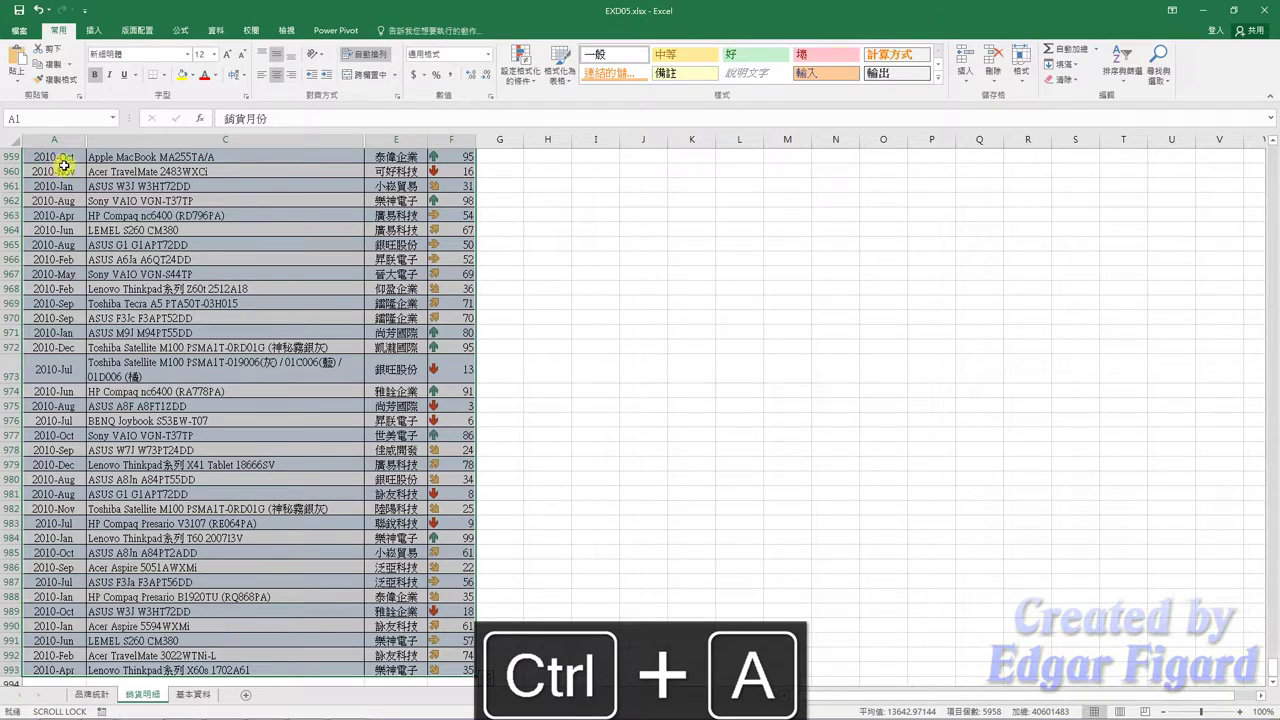
{"action": "left_click", "coordinate": [194, 76]}
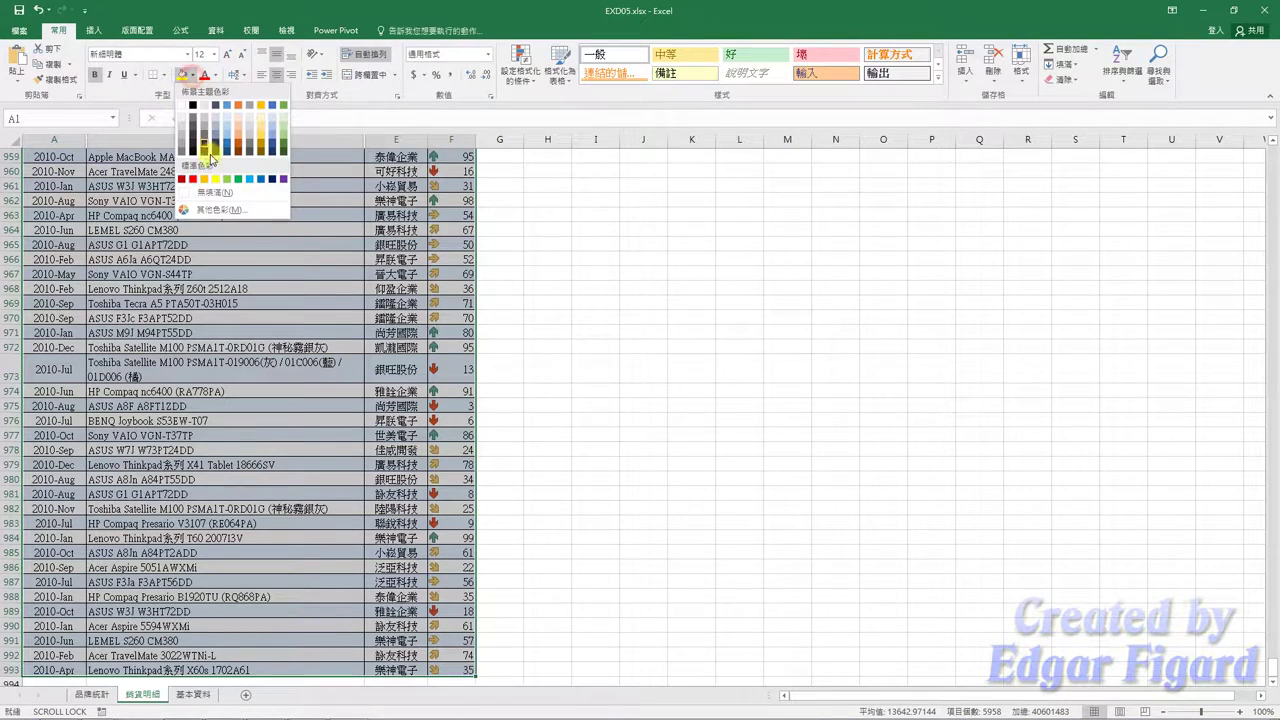
{"action": "left_click", "coordinate": [210, 196]}
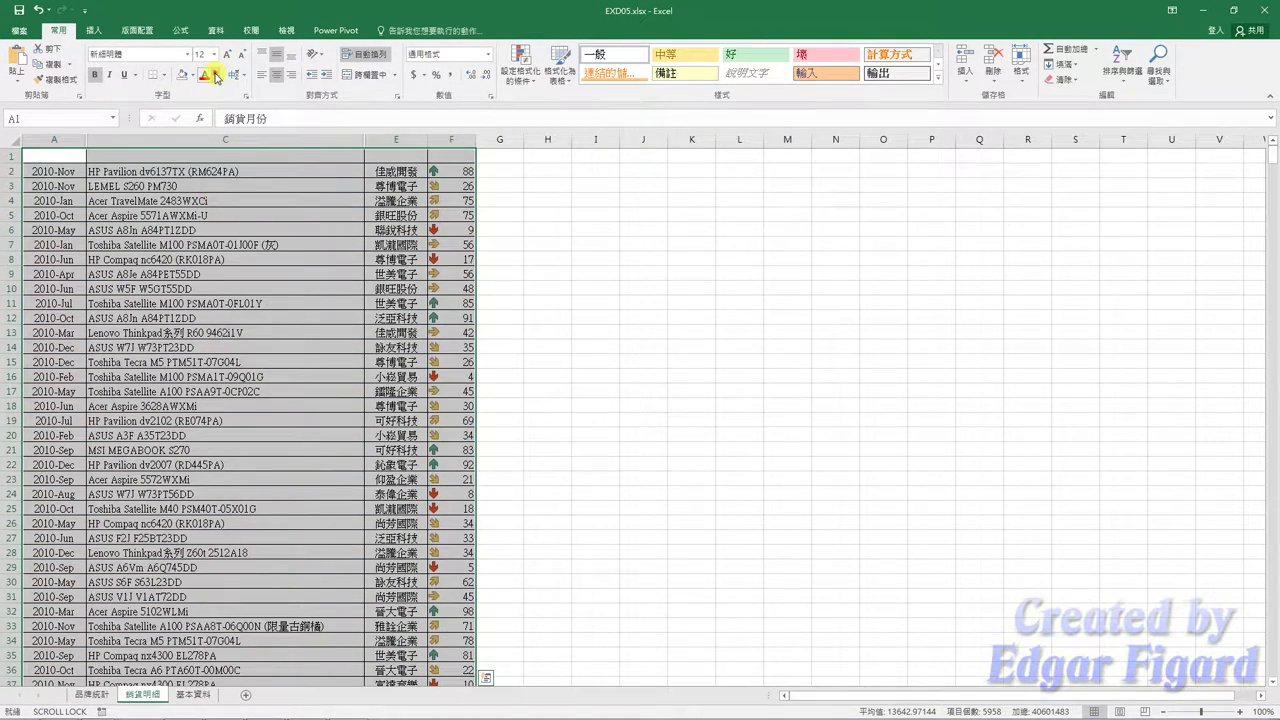
{"action": "left_click", "coordinate": [216, 77]}
{"action": "left_click", "coordinate": [228, 100]}
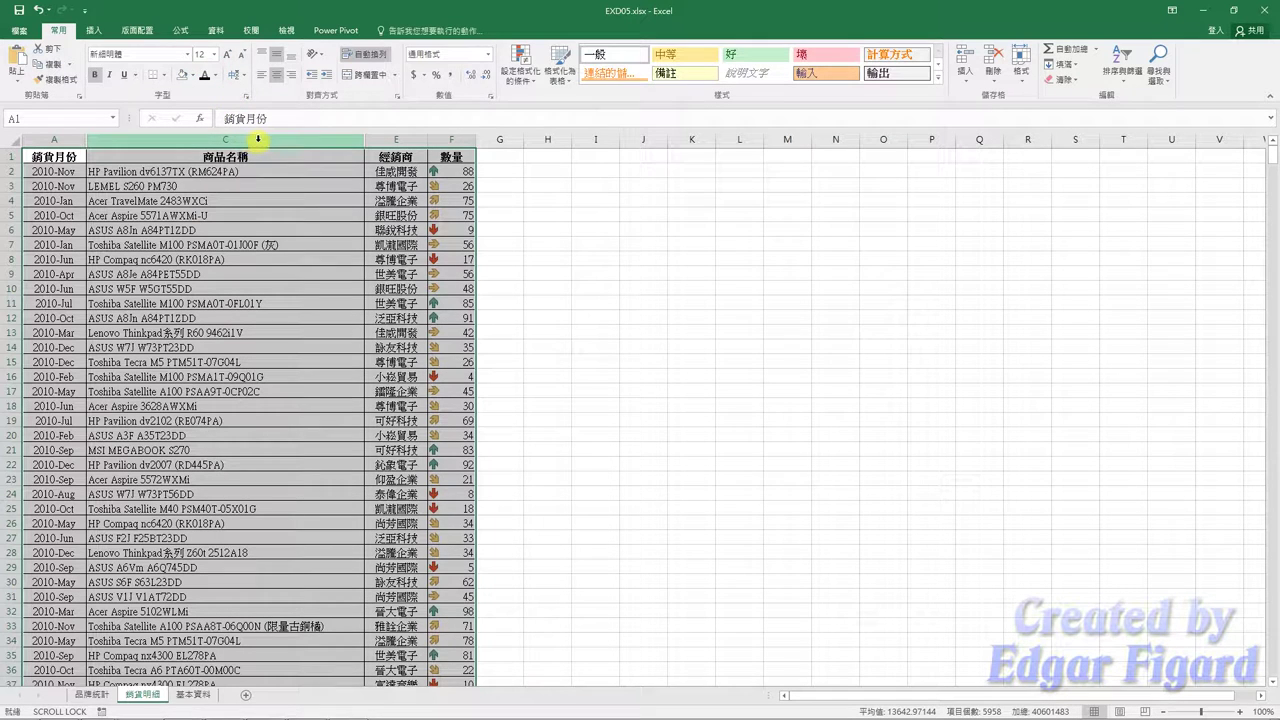
- Convert A1:F993 into a table with headers, using the first blue style in the 中等深淺 group
{"action": "left_click", "coordinate": [94, 30]}
{"action": "left_click", "coordinate": [102, 62]}
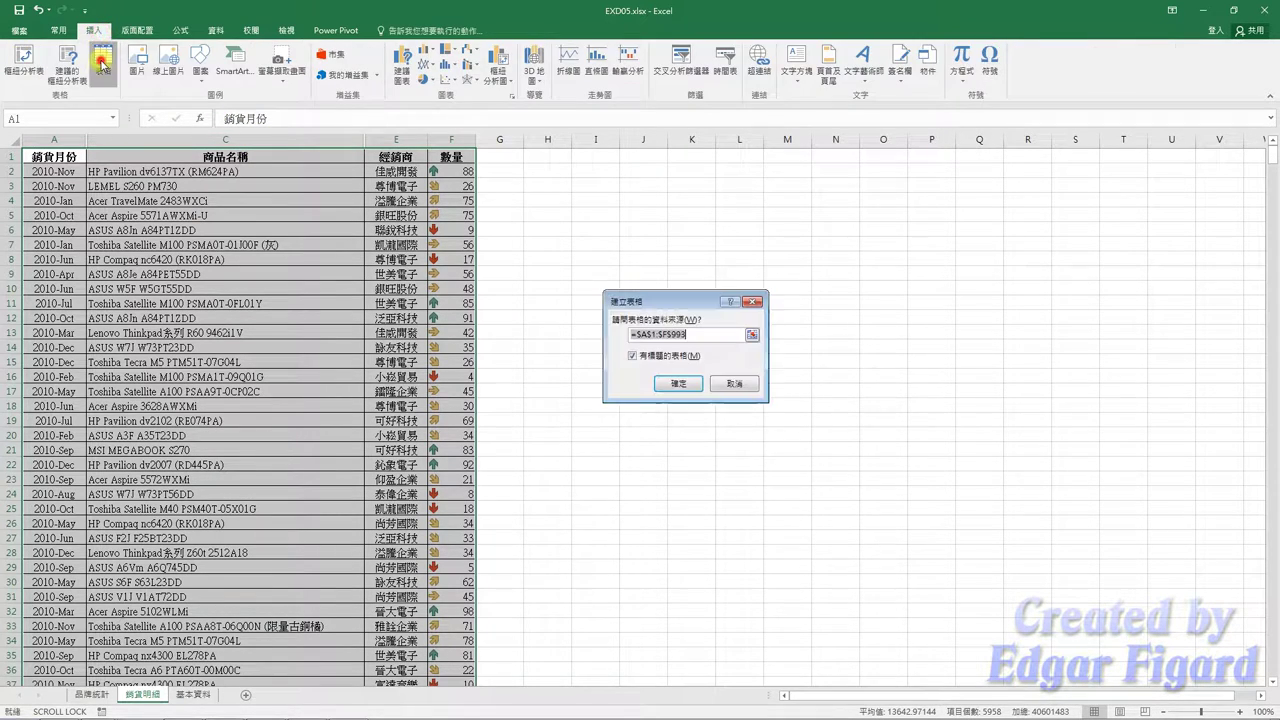
{"action": "left_click", "coordinate": [666, 384]}
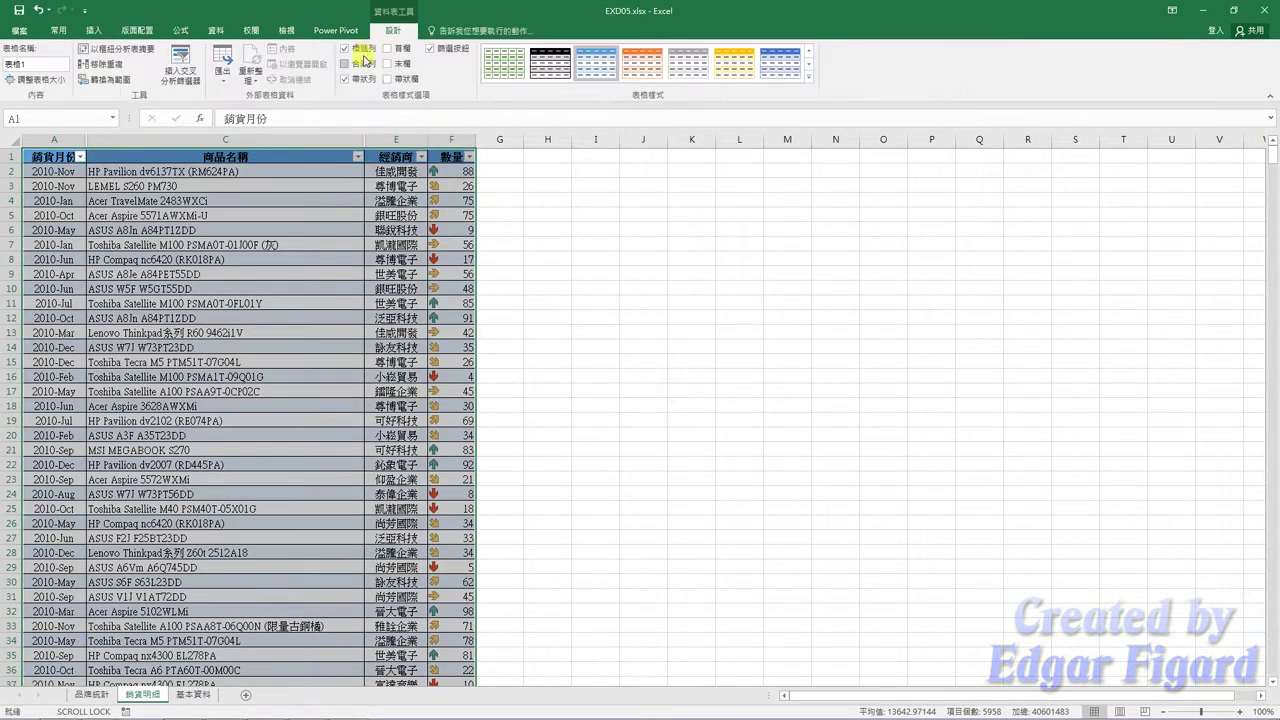
{"action": "left_click", "coordinate": [809, 82]}
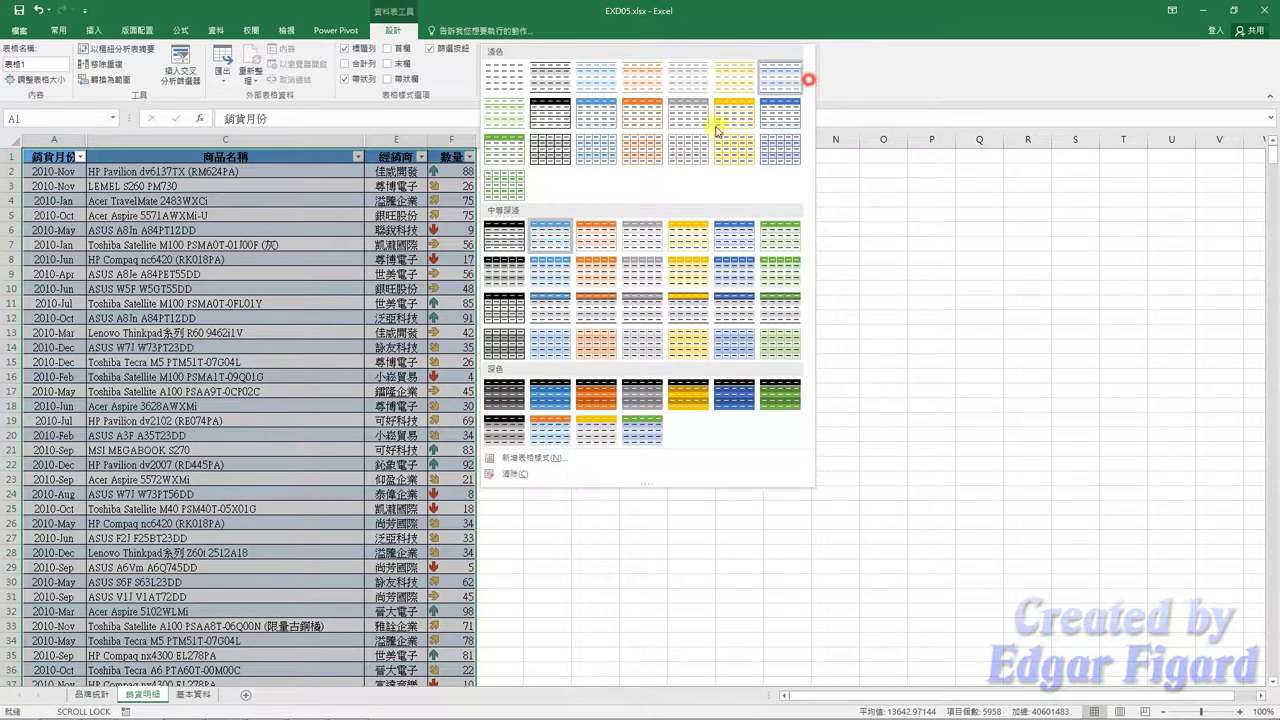
{"action": "left_click", "coordinate": [556, 230]}
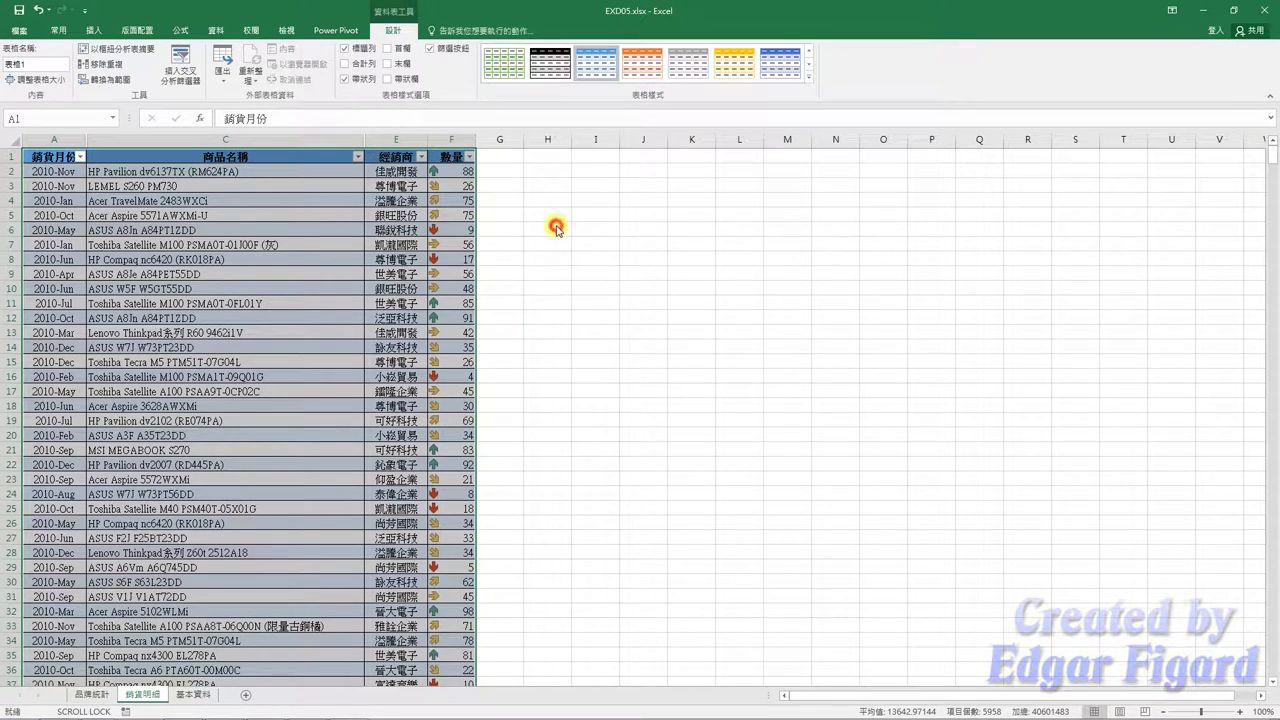
- Filter the 商品名稱 column with a custom text filter for names containing ASUS or Acer
{"action": "left_click", "coordinate": [331, 162]}
{"action": "left_click", "coordinate": [357, 157]}
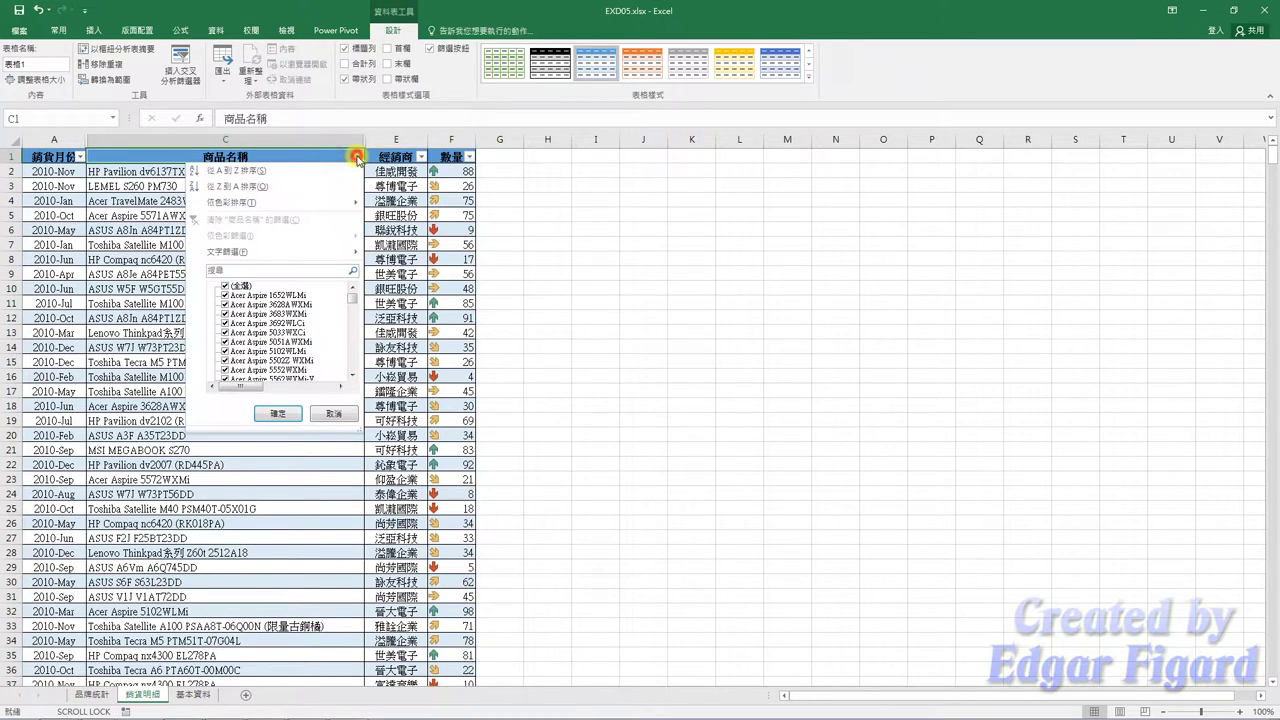
{"action": "mouse_move", "coordinate": [300, 253]}
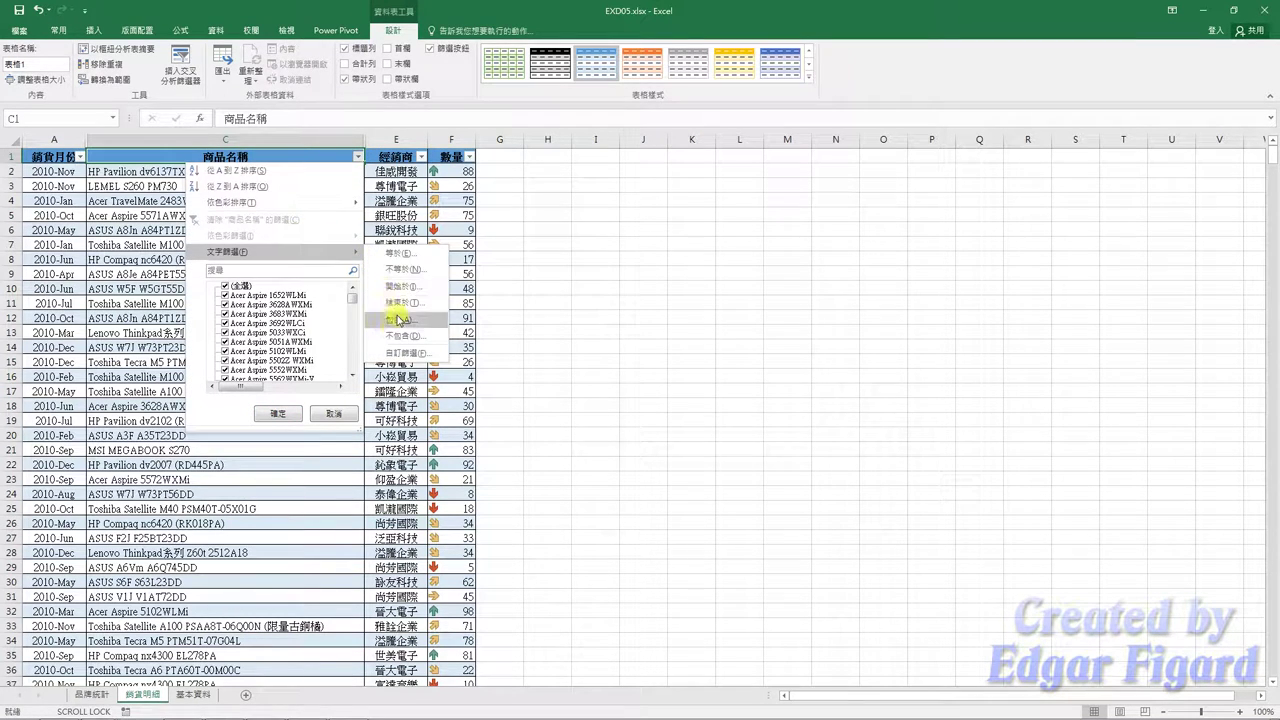
{"action": "left_click", "coordinate": [395, 322]}
{"action": "left_click", "coordinate": [556, 338]}
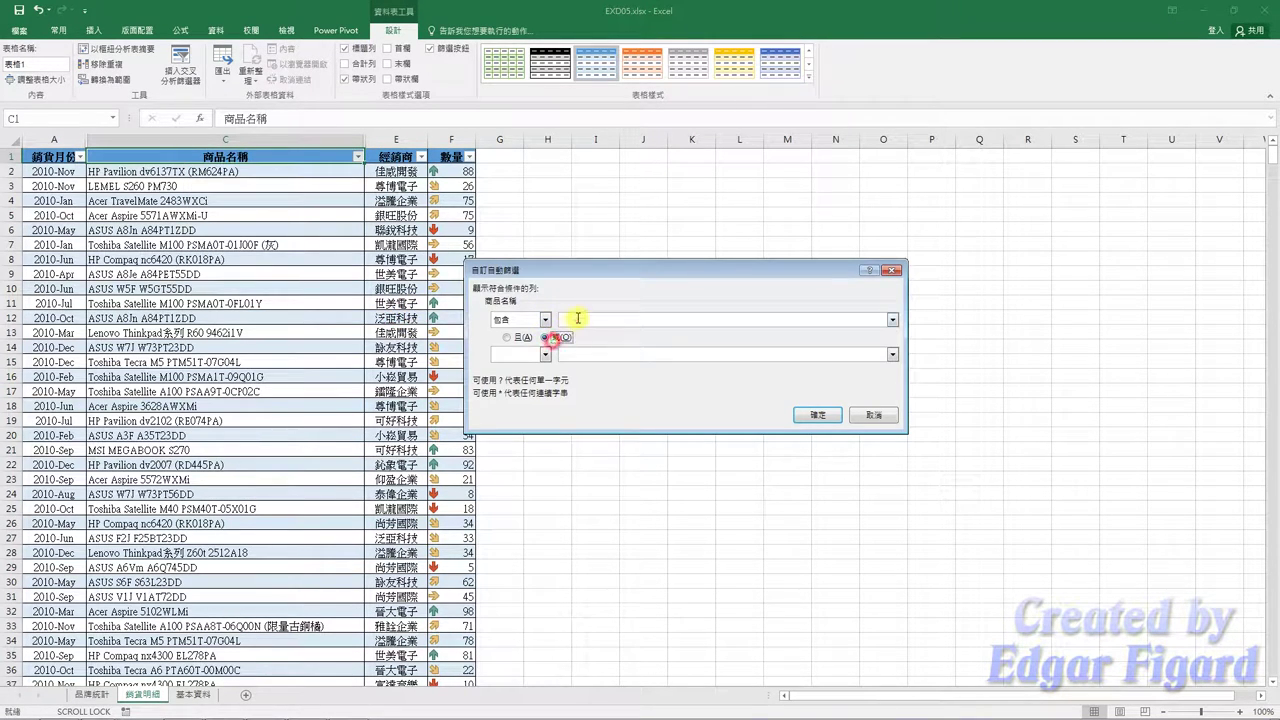
{"action": "left_click", "coordinate": [577, 318]}
{"action": "left_click", "coordinate": [545, 353]}
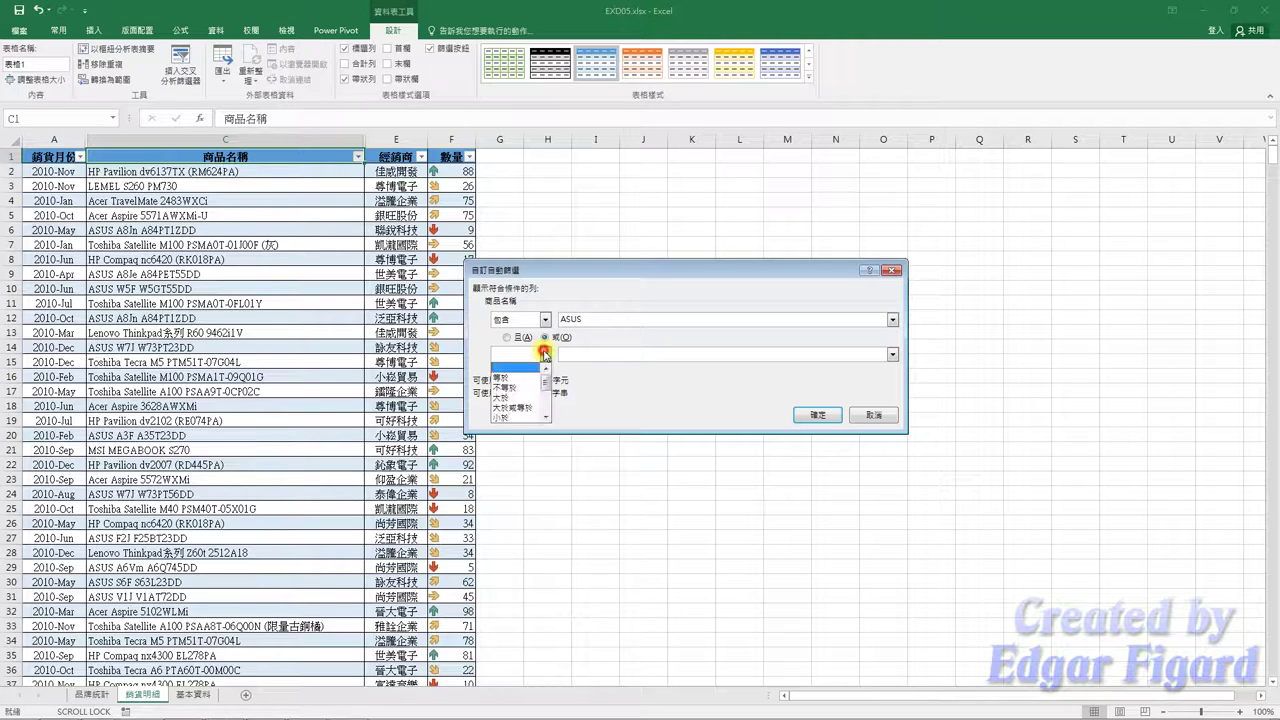
{"action": "left_click", "coordinate": [524, 410]}
{"action": "left_click", "coordinate": [585, 353]}
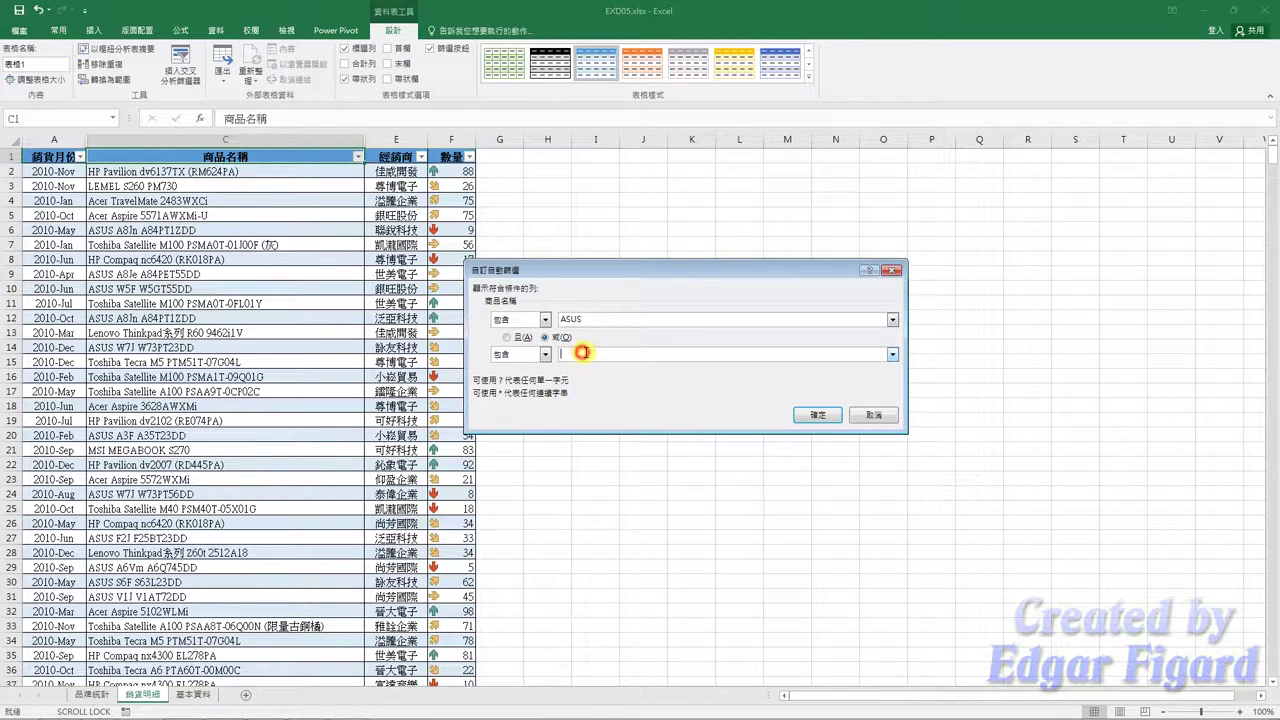
{"action": "type", "text": "Acer"}
{"action": "left_click", "coordinate": [817, 414]}
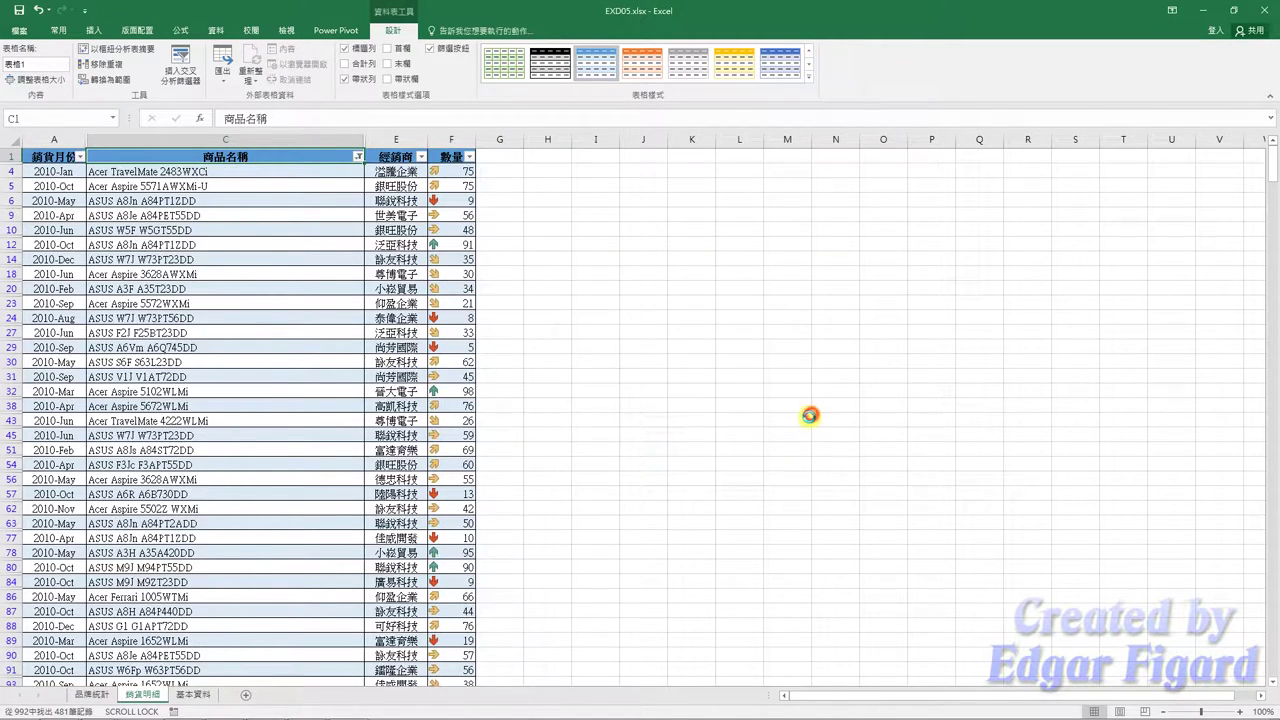
- Filter the 數量 column by cell icon to show only the rows with the green up arrow
{"action": "left_click", "coordinate": [469, 156]}
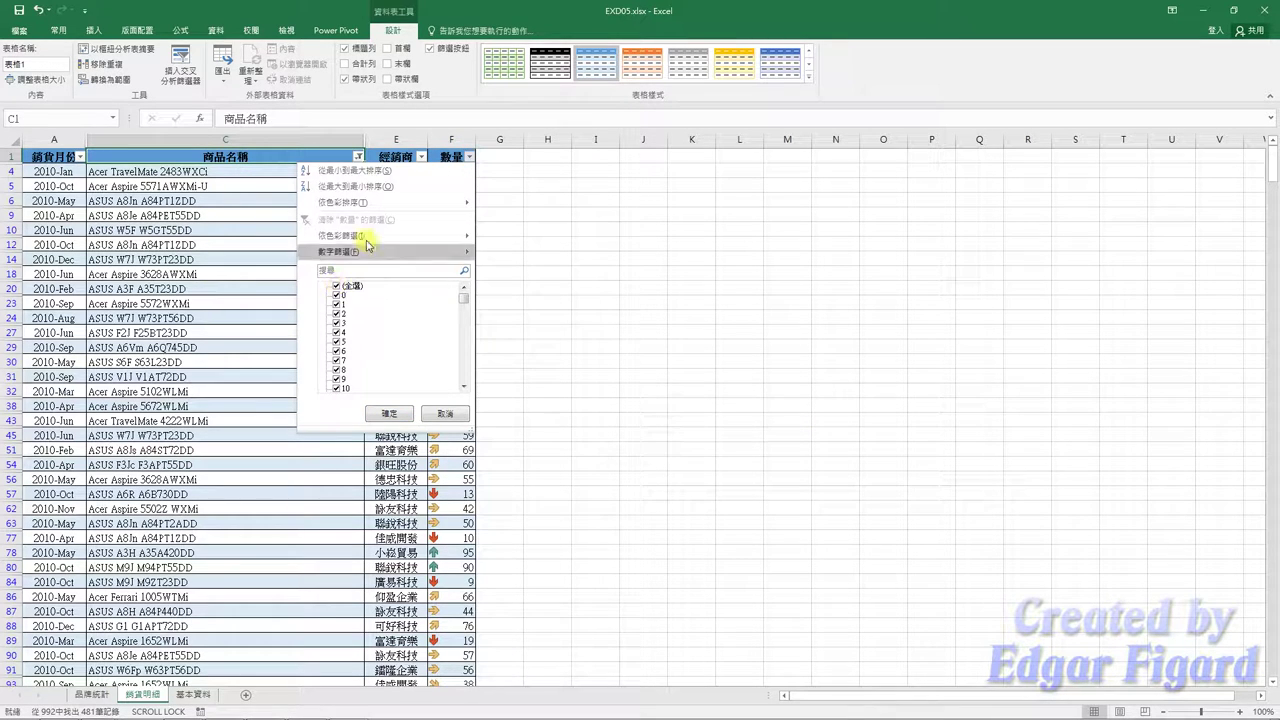
{"action": "mouse_move", "coordinate": [365, 236]}
{"action": "left_click", "coordinate": [502, 302]}
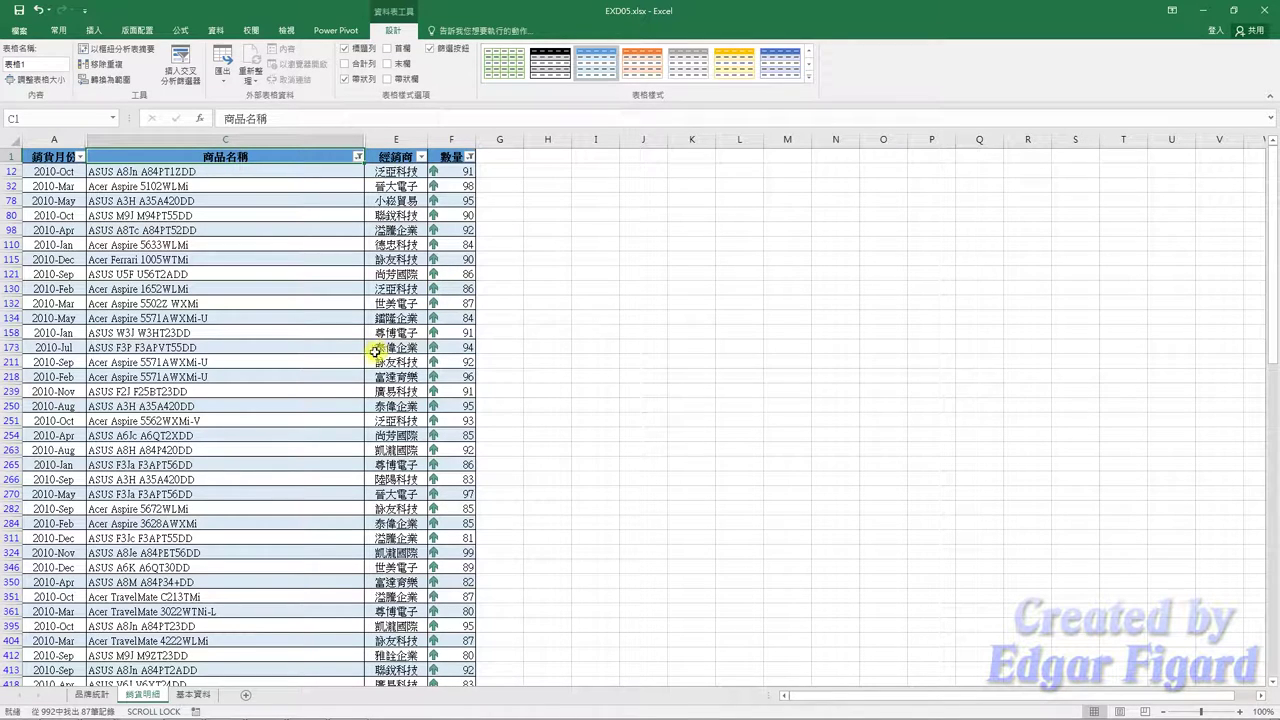
{"action": "left_click", "coordinate": [341, 349]}
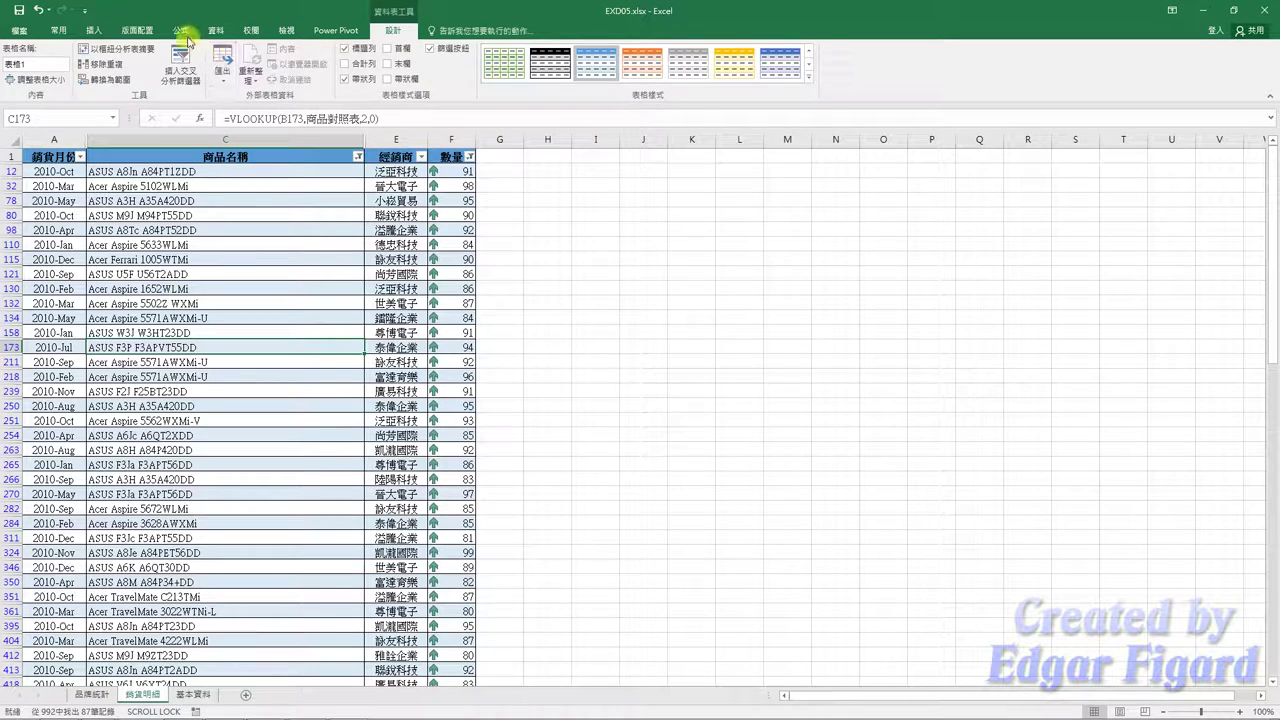
- Set row 1 ($1:$1) of the 銷貨明細 sheet as the print title row repeated on every page
{"action": "left_click", "coordinate": [137, 30]}
{"action": "left_click", "coordinate": [400, 96]}
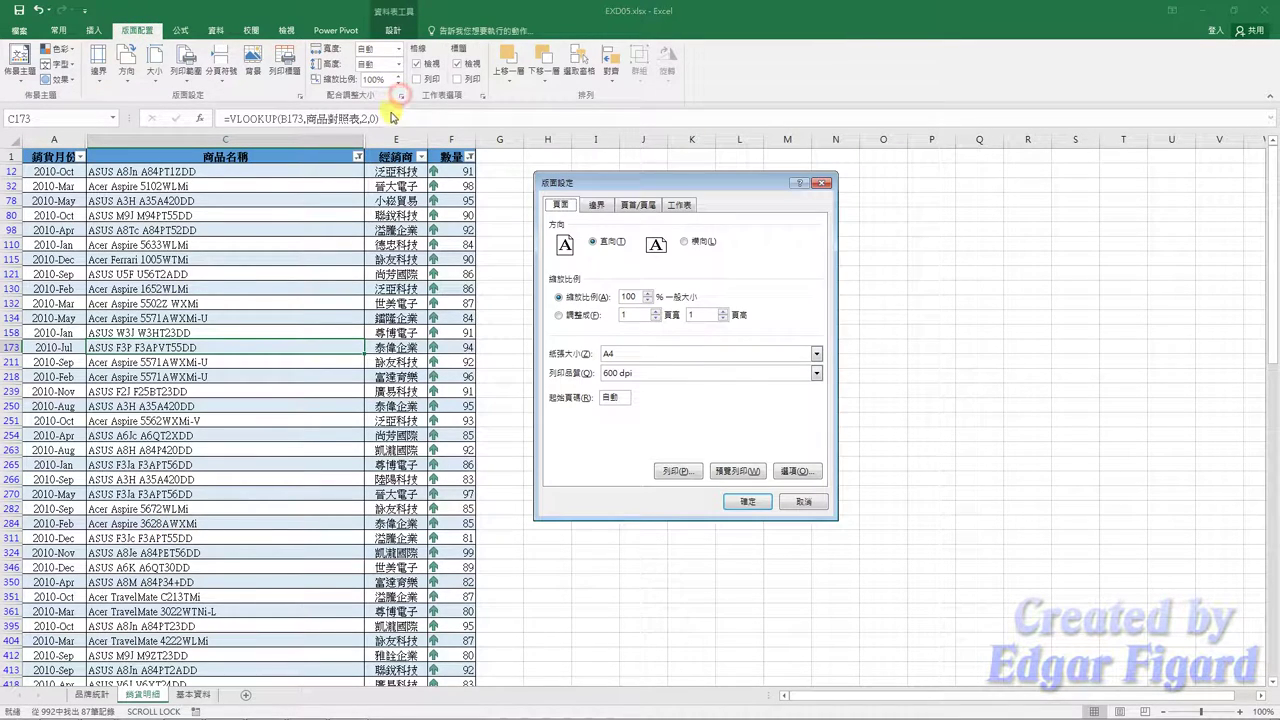
{"action": "left_click", "coordinate": [684, 207]}
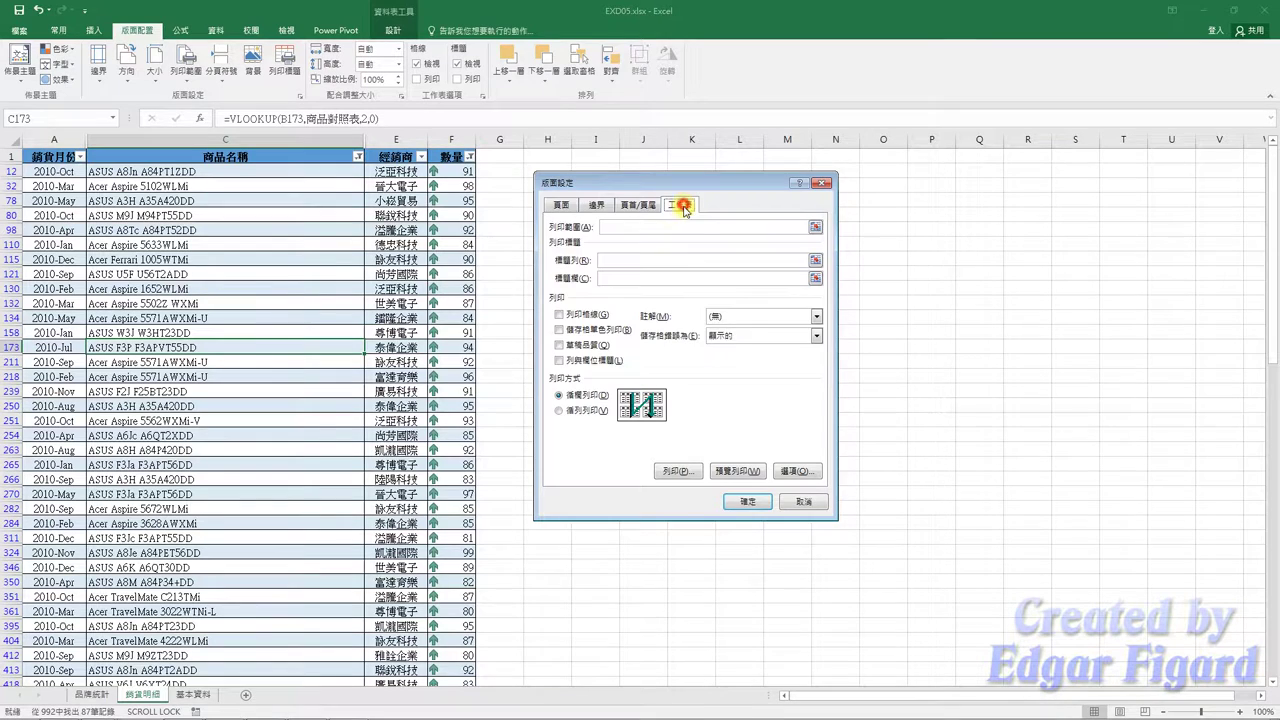
{"action": "left_click", "coordinate": [813, 259]}
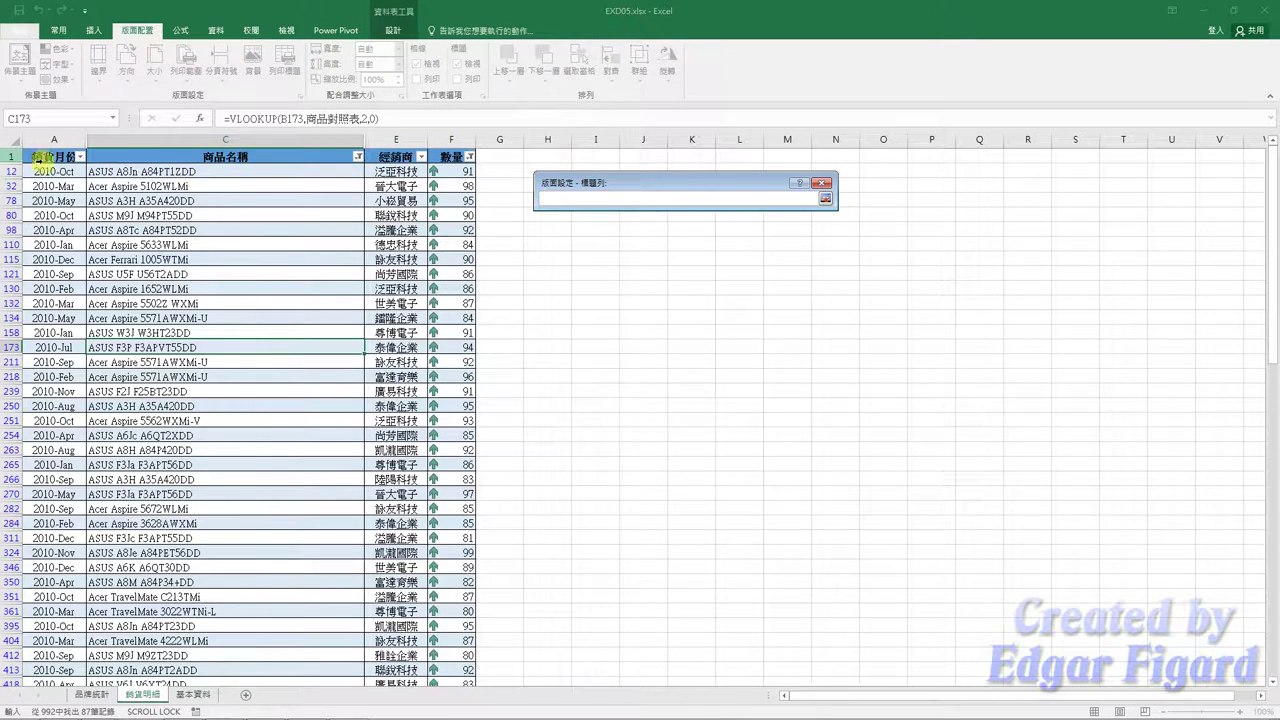
{"action": "left_click", "coordinate": [11, 156]}
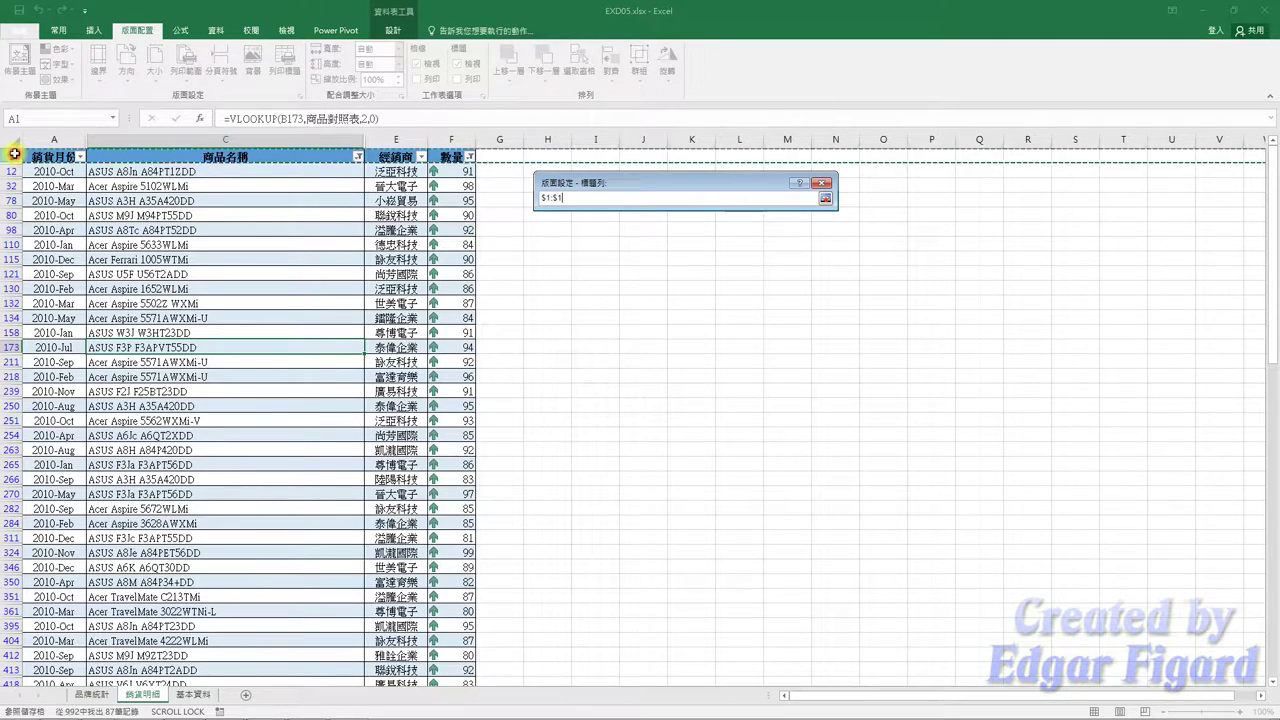
{"action": "left_click", "coordinate": [825, 198]}
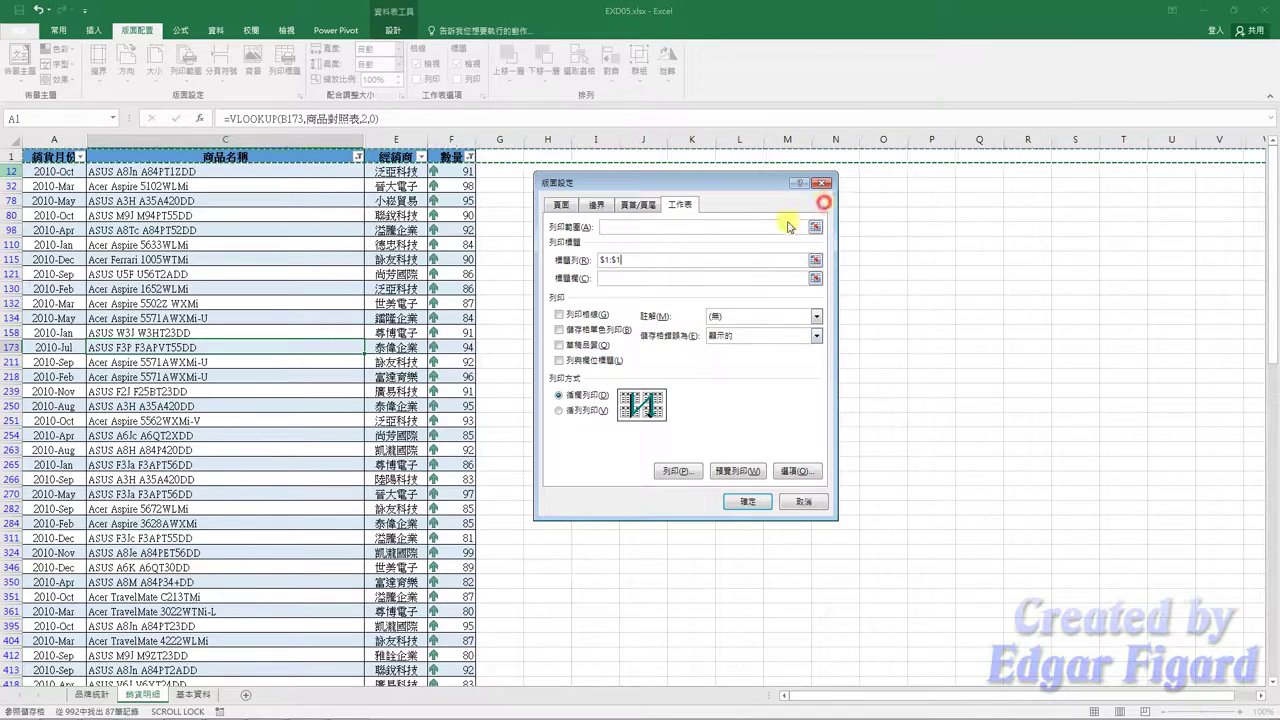
{"action": "left_click", "coordinate": [747, 501]}
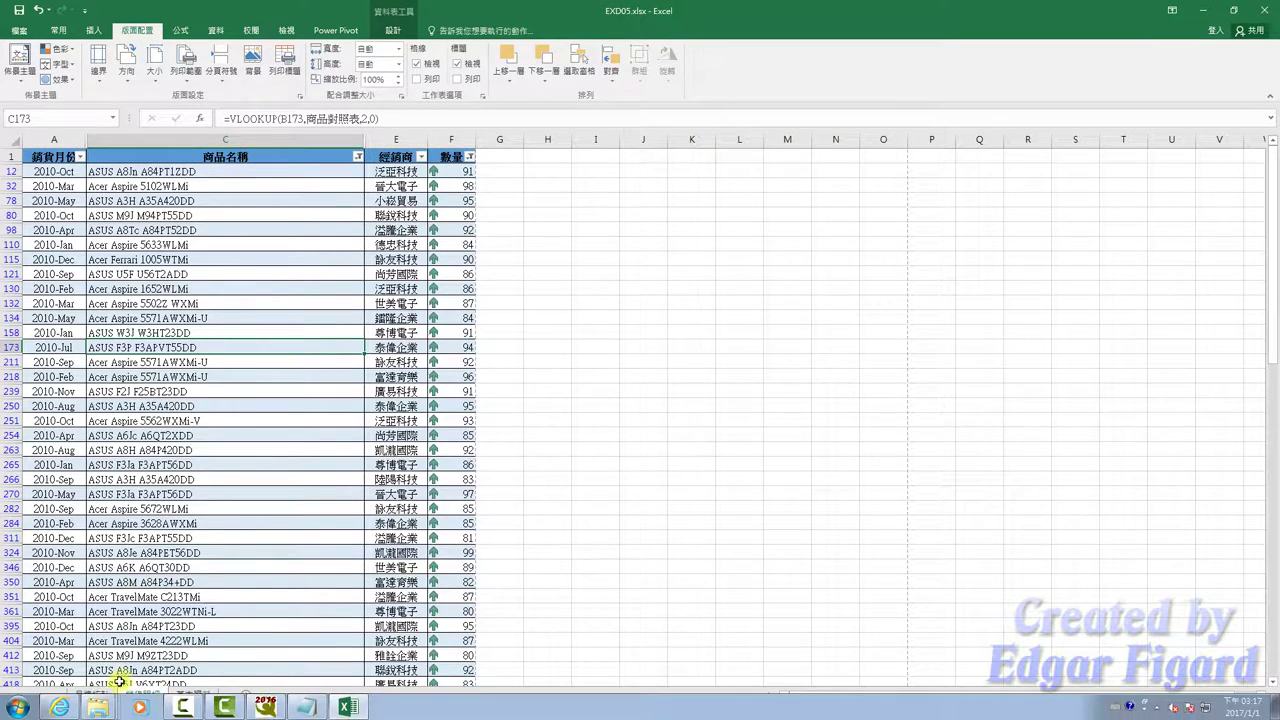
- Group the 品牌統計 and 銷貨明細 sheets and scale their printouts to a width of 1 page
{"action": "left_click", "coordinate": [100, 692]}
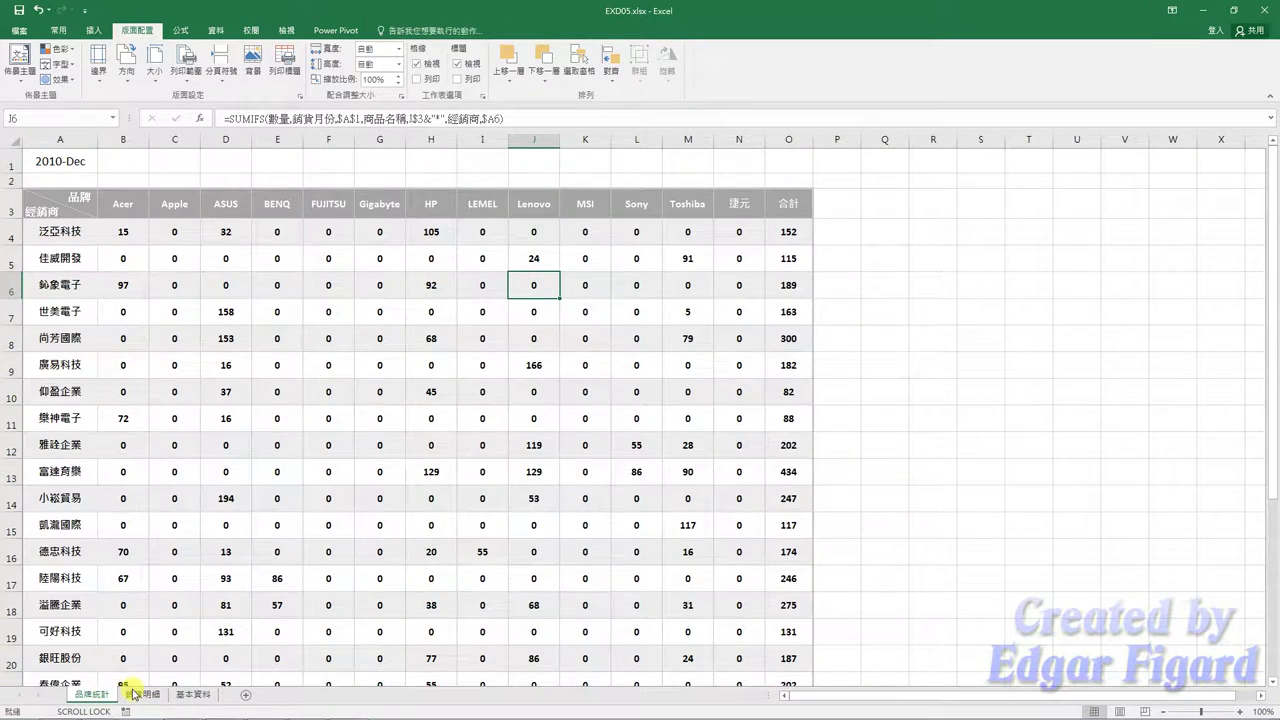
{"action": "left_click", "coordinate": [134, 693], "text": "ctrl"}
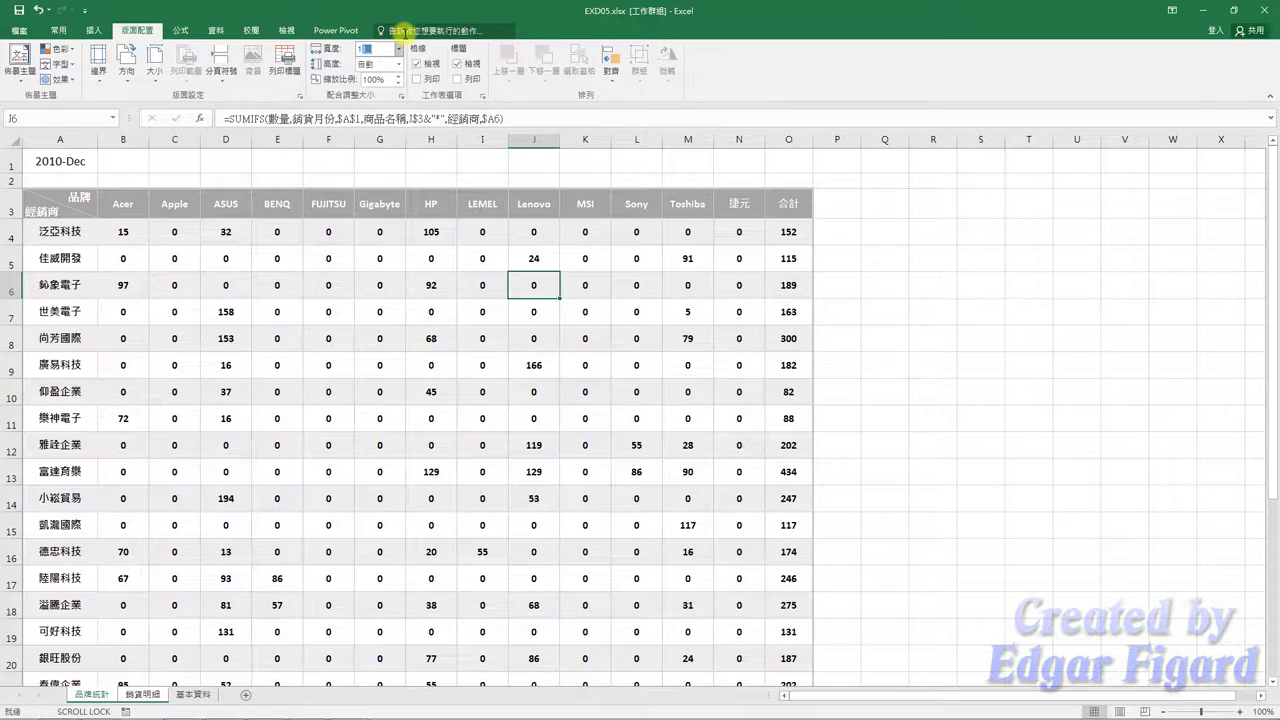
{"action": "key", "text": "Return"}
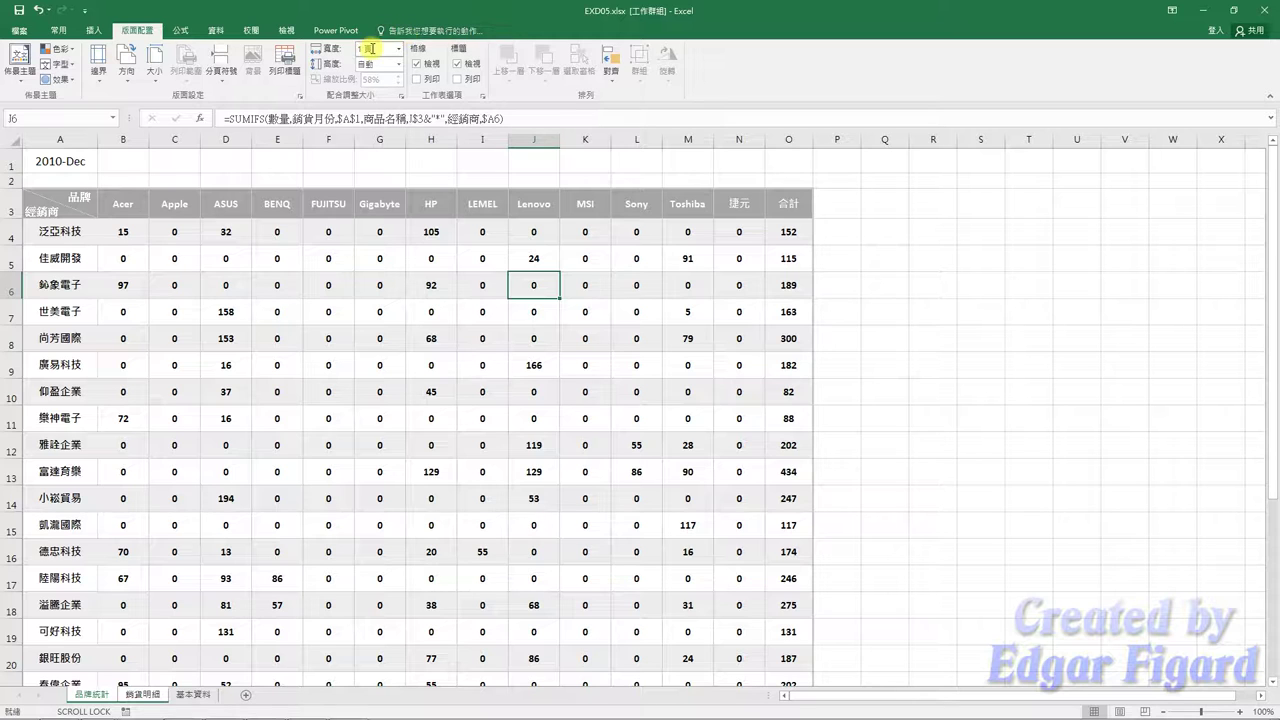
- Center the printed content of the grouped sheets horizontally on the page
{"action": "left_click", "coordinate": [300, 96]}
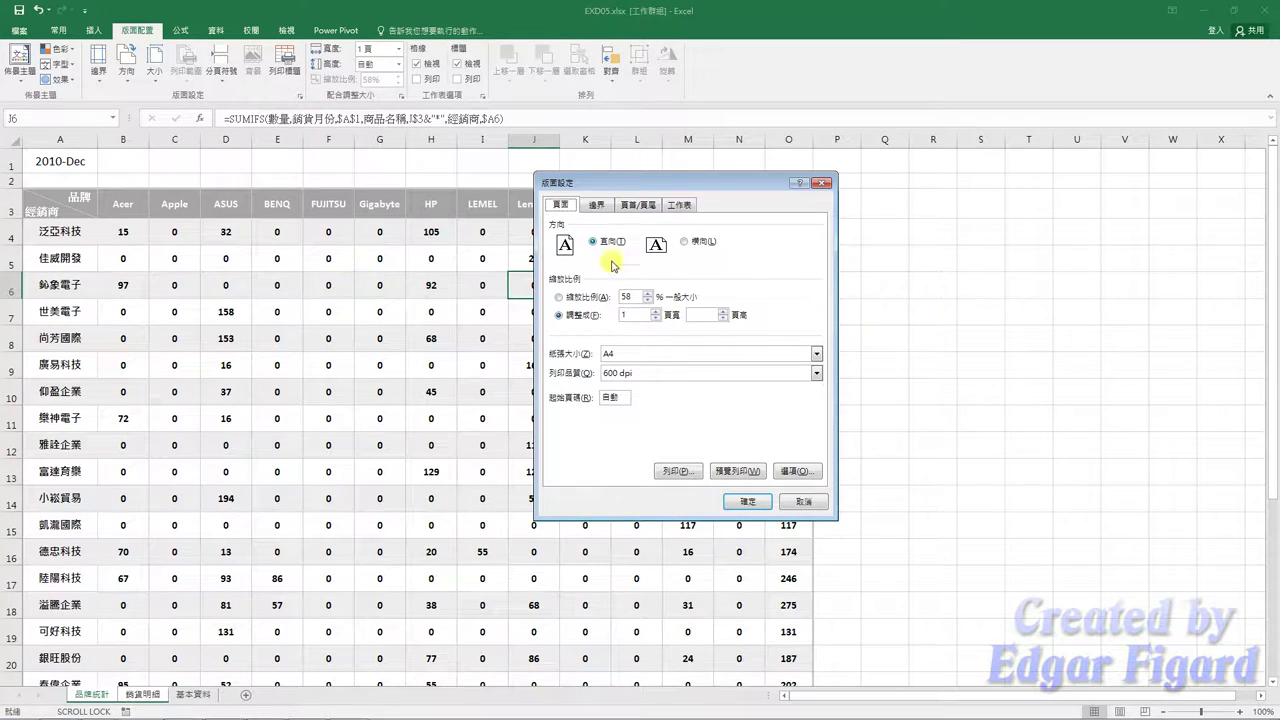
{"action": "left_click", "coordinate": [600, 205]}
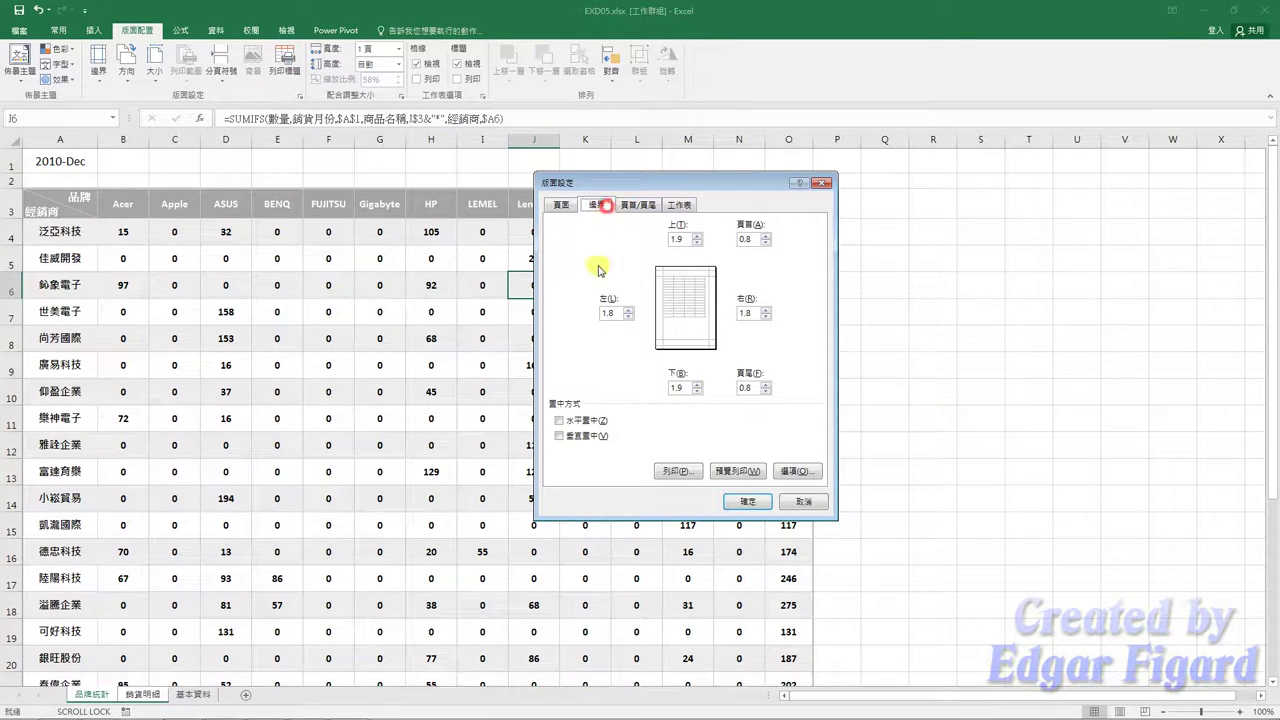
{"action": "left_click", "coordinate": [582, 420]}
- Add a custom header to the grouped sheets with the sheet name in the center section
{"action": "left_click", "coordinate": [638, 205]}
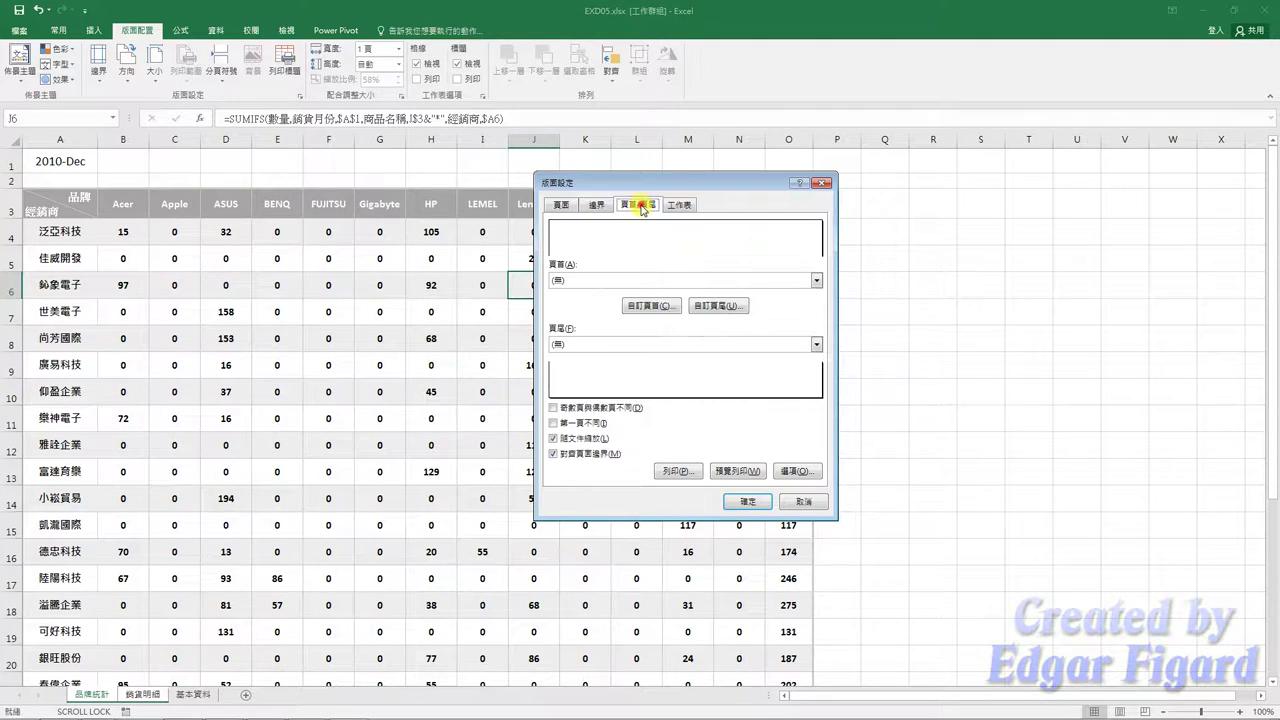
{"action": "left_click", "coordinate": [651, 309]}
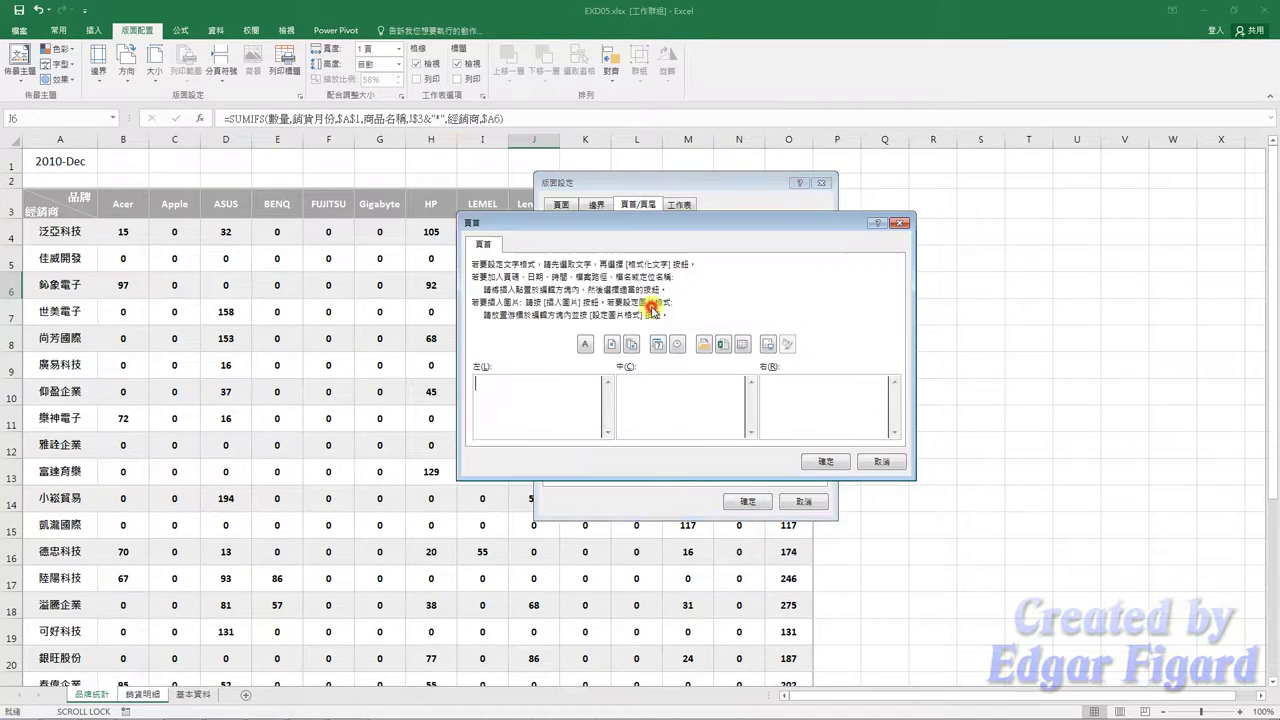
{"action": "left_click", "coordinate": [655, 390]}
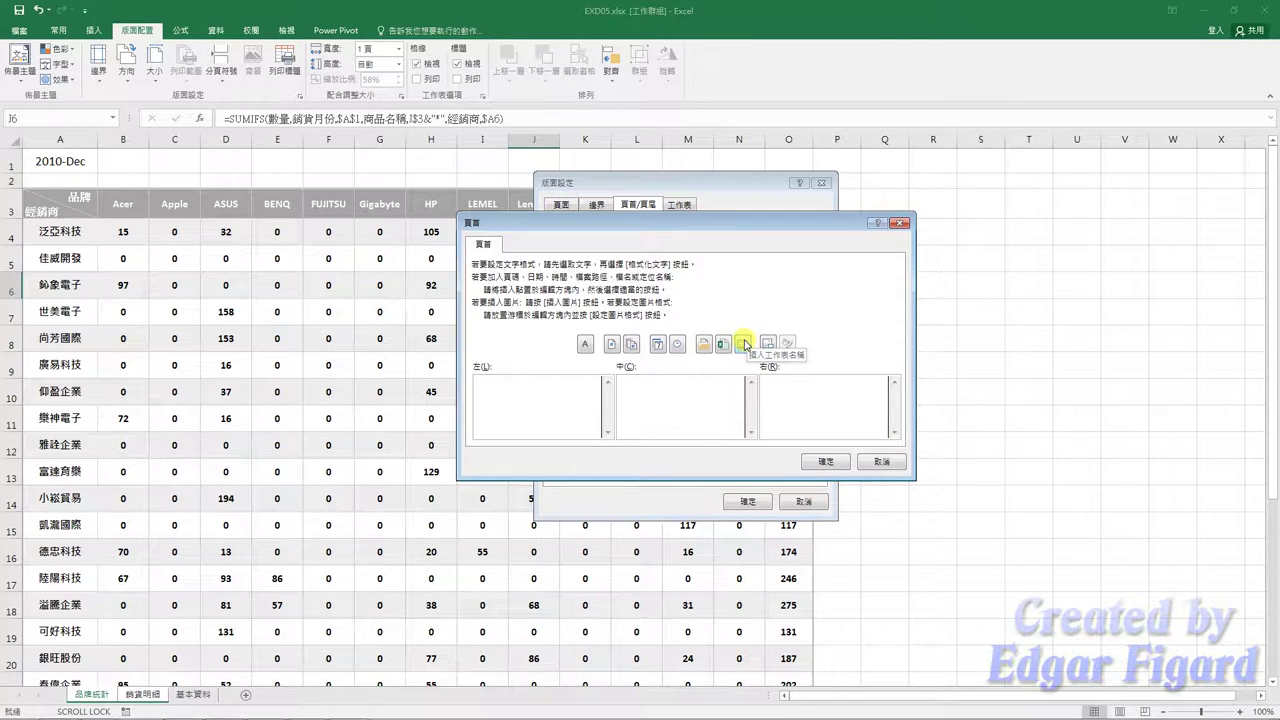
{"action": "left_click", "coordinate": [745, 345]}
{"action": "left_click", "coordinate": [826, 461]}
- Add a custom footer with 第 &[頁碼] 頁/共 &[總頁數] 頁 in the center section and apply the page setup
{"action": "left_click", "coordinate": [722, 305]}
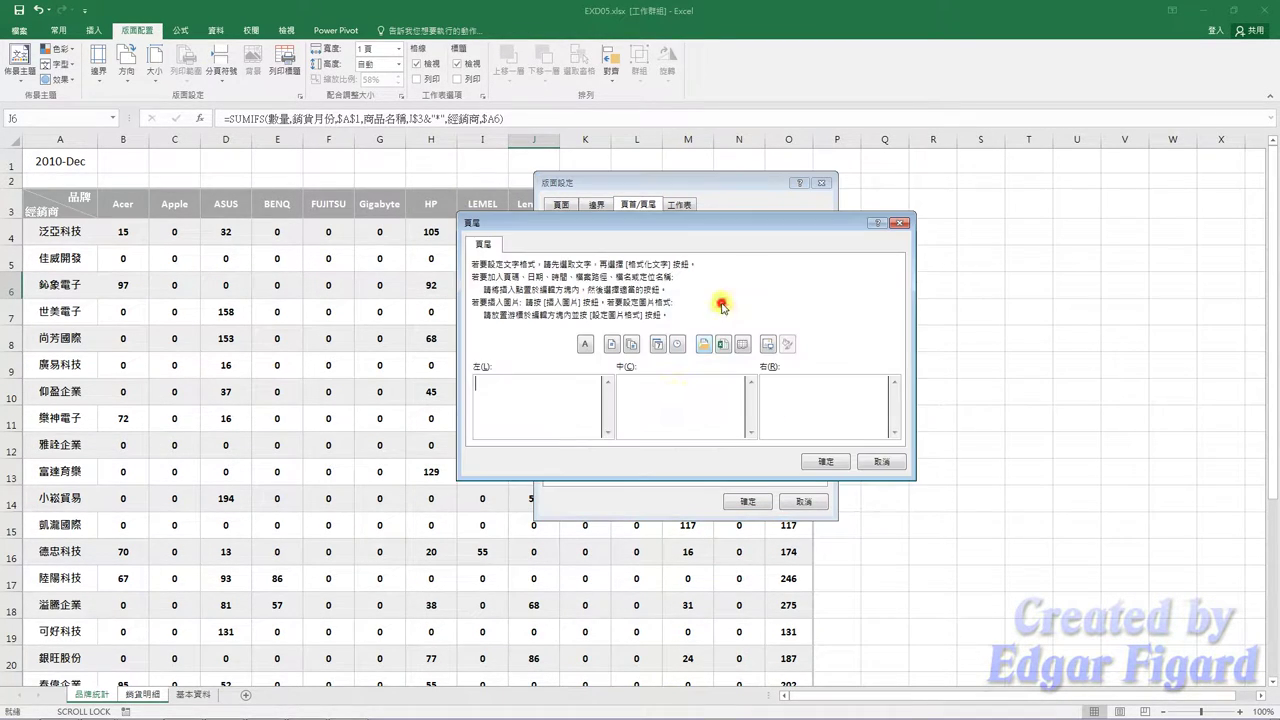
{"action": "left_click", "coordinate": [674, 394]}
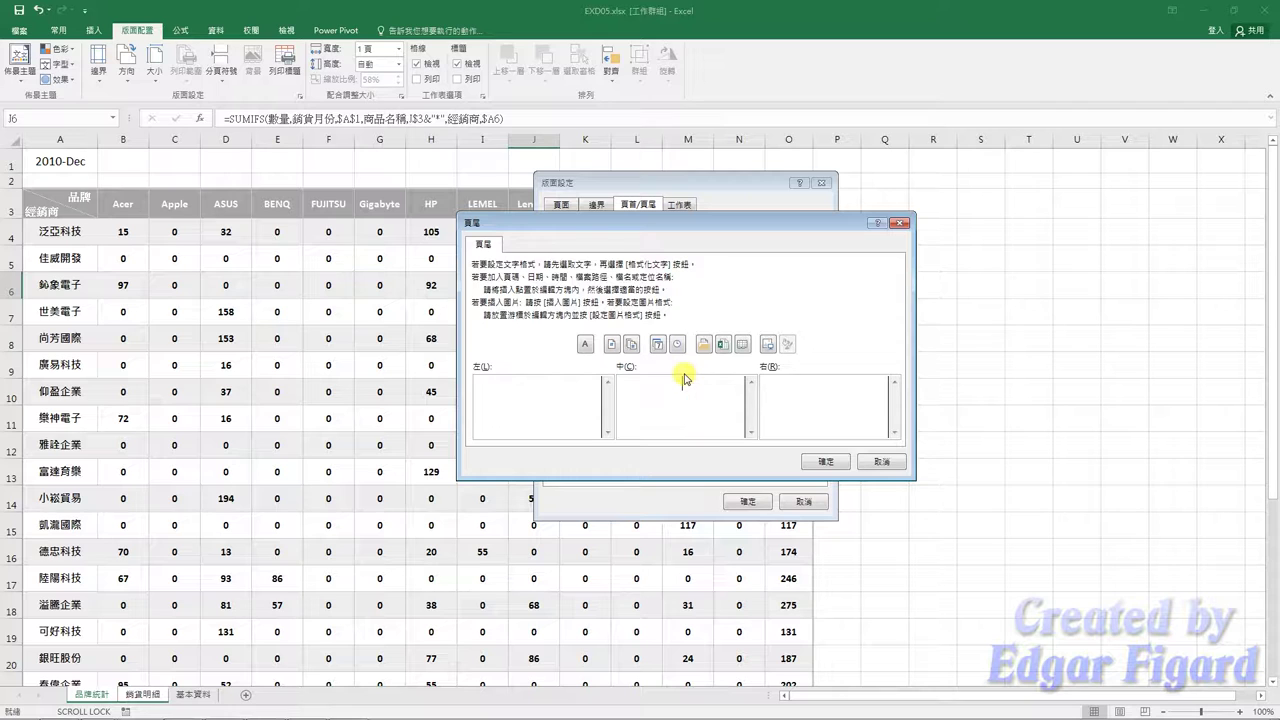
{"action": "type", "text": "第"}
{"action": "left_click", "coordinate": [608, 347]}
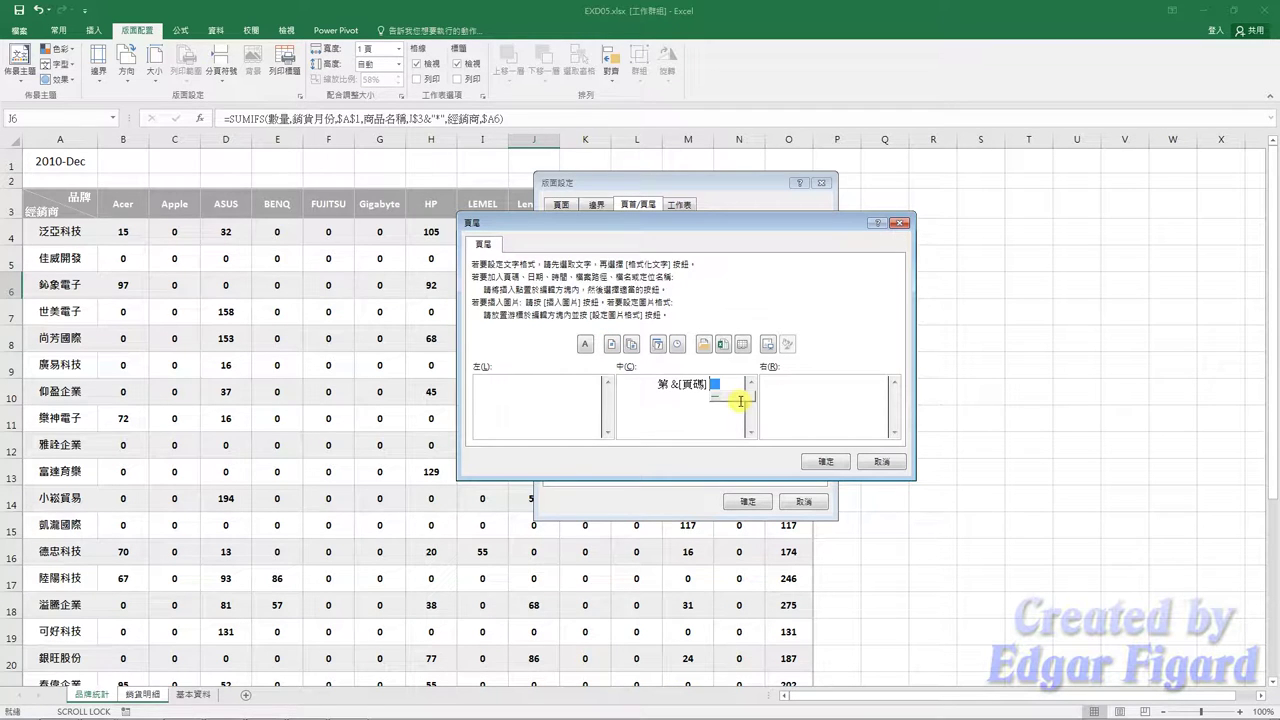
{"action": "type", "text": "頁"}
{"action": "key", "text": "Return"}
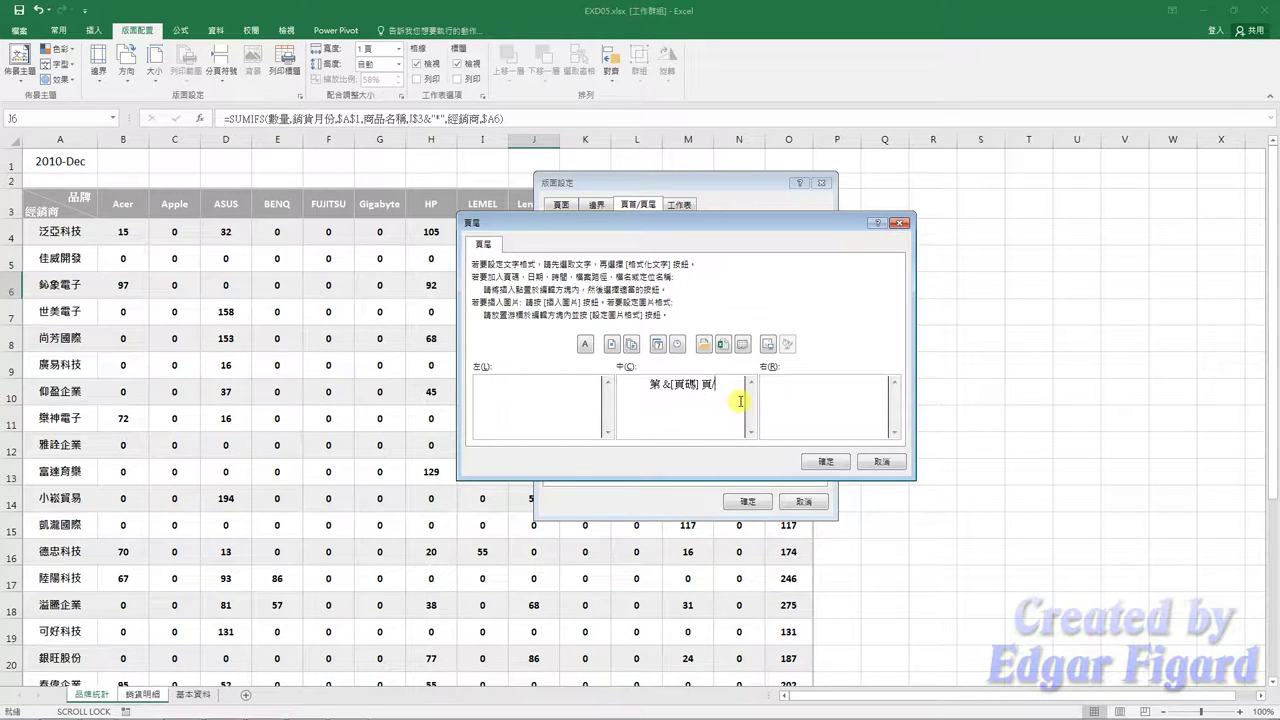
{"action": "type", "text": "/共"}
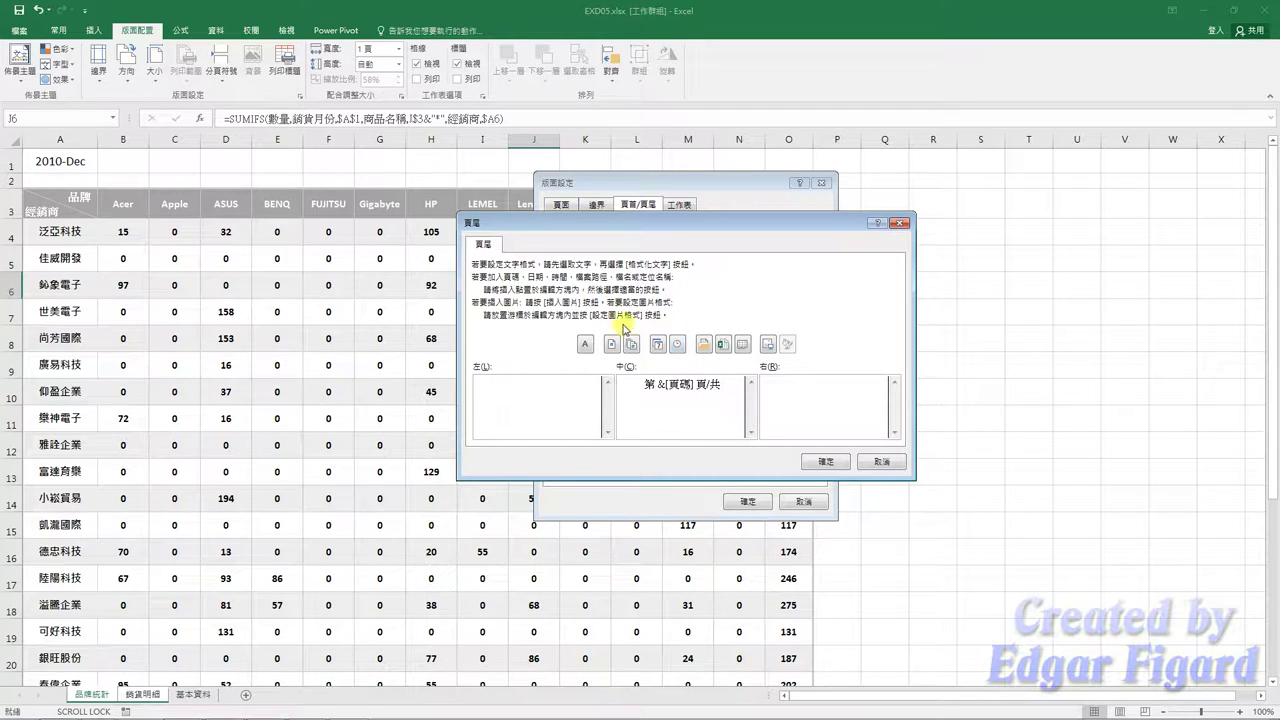
{"action": "left_click", "coordinate": [632, 343]}
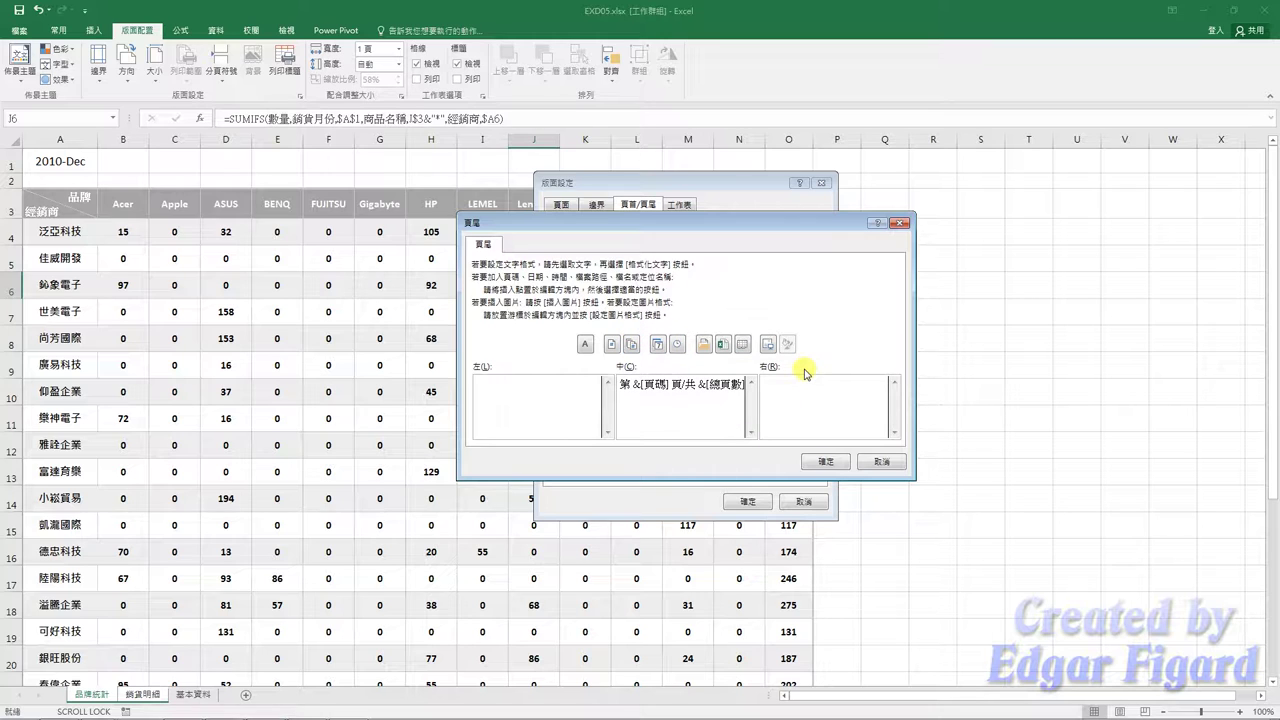
{"action": "type", "text": "頁"}
{"action": "key", "text": "Return"}
{"action": "left_click", "coordinate": [822, 461]}
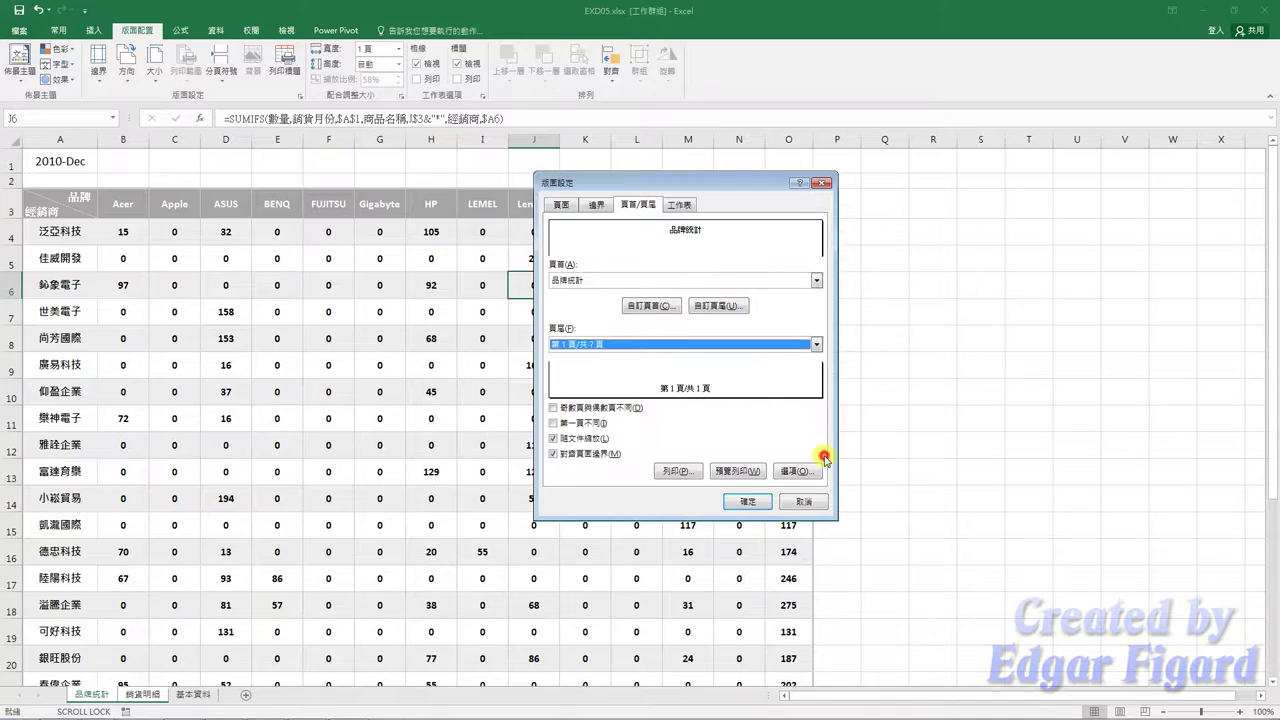
{"action": "left_click", "coordinate": [748, 501]}
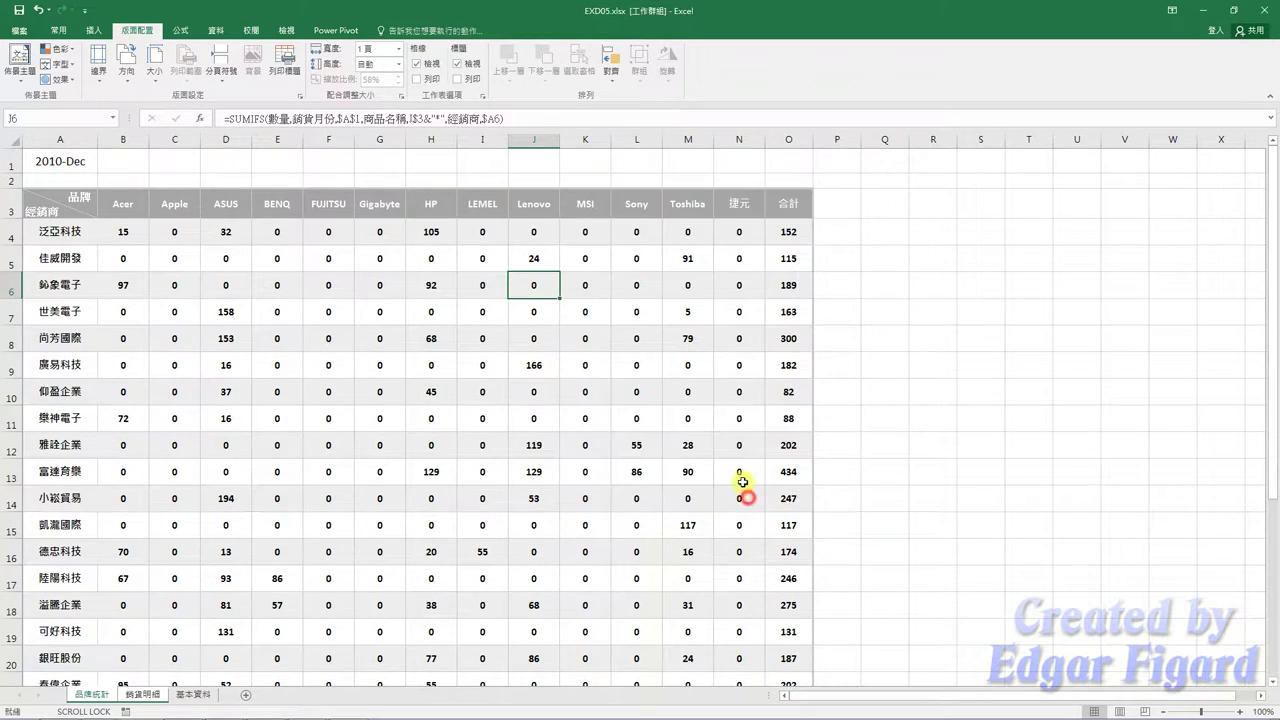
- Save the workbook as EXa05.xlsx in the EX05 folder and close Excel
{"action": "left_click", "coordinate": [19, 30]}
{"action": "left_click", "coordinate": [28, 170]}
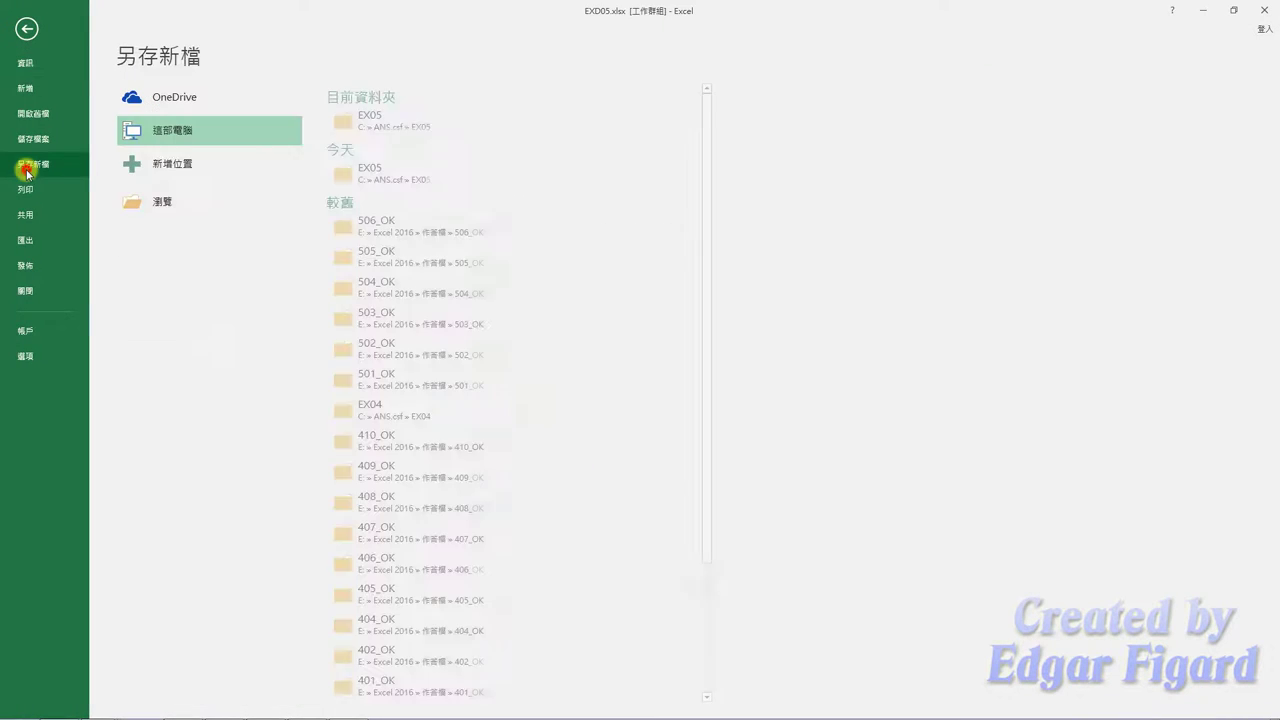
{"action": "left_click", "coordinate": [392, 118]}
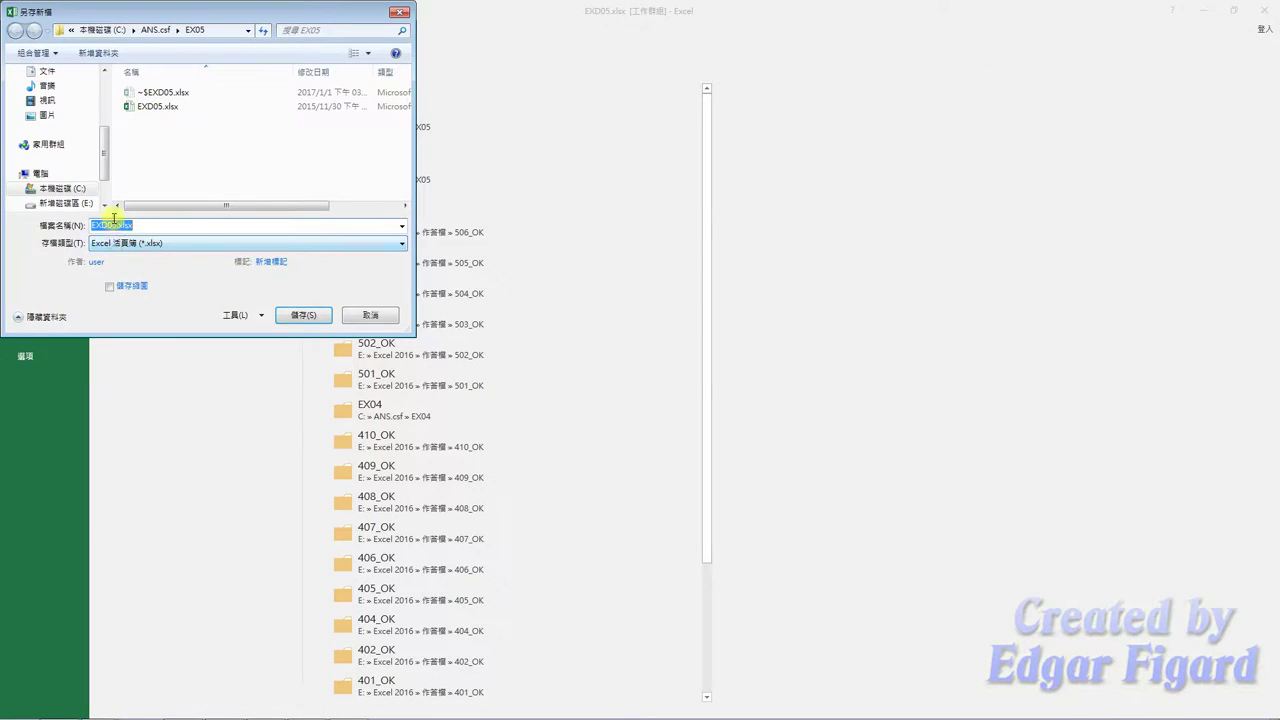
{"action": "left_click", "coordinate": [108, 226]}
{"action": "key", "text": "BackSpace"}
{"action": "type", "text": "a"}
{"action": "left_click", "coordinate": [302, 316]}
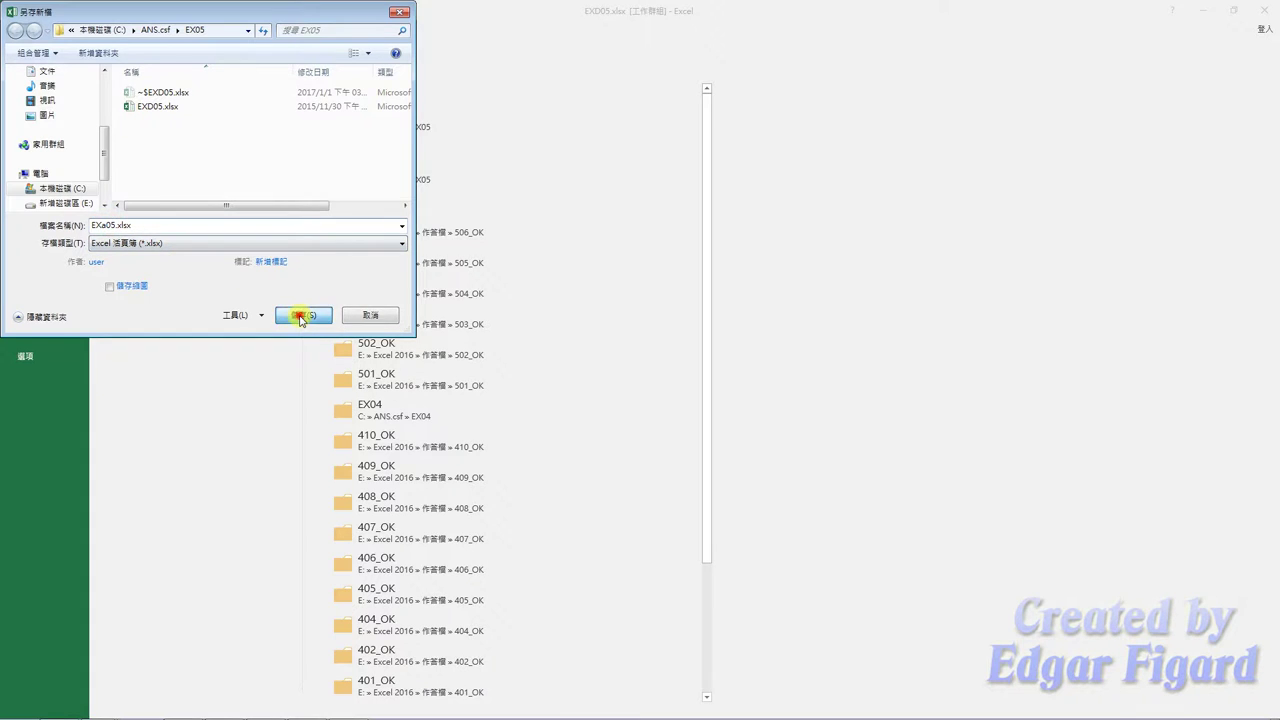
{"action": "left_click", "coordinate": [1262, 10]}
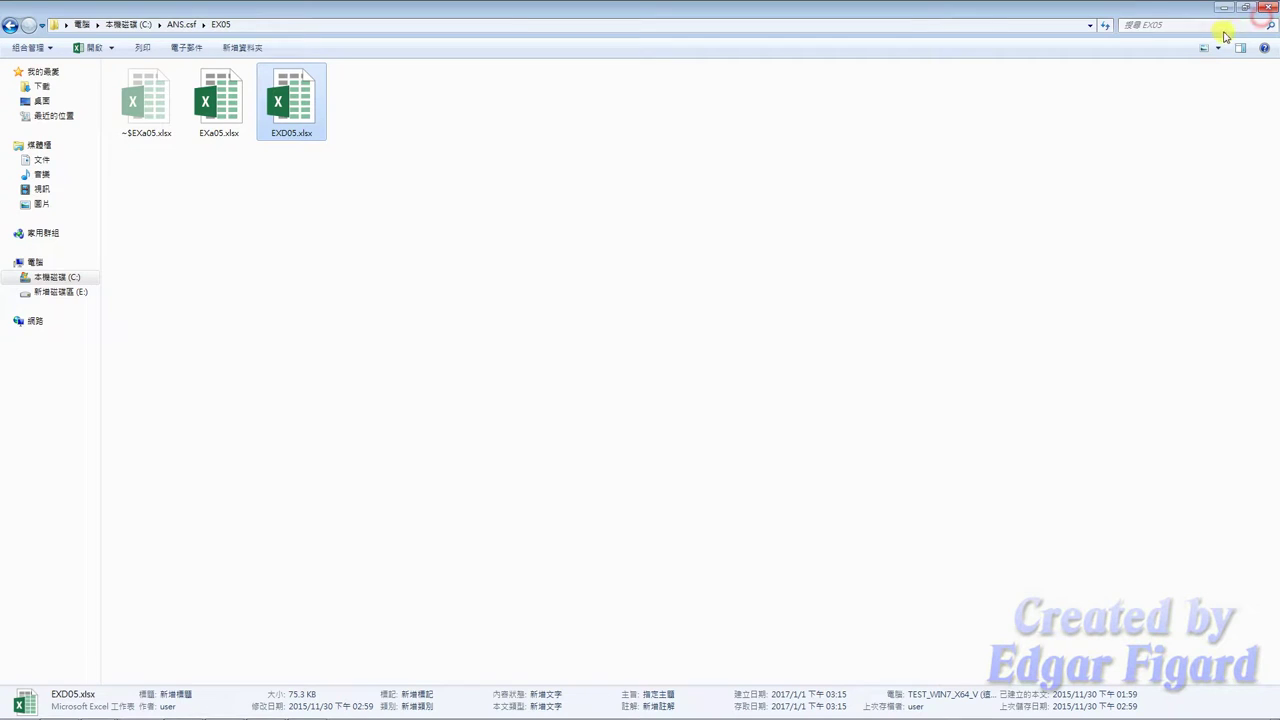
- Switch to the TQC practice system and start grading Excel 2016 exercise 504 筆記型電腦銷售統計
{"action": "left_click", "coordinate": [1225, 8]}
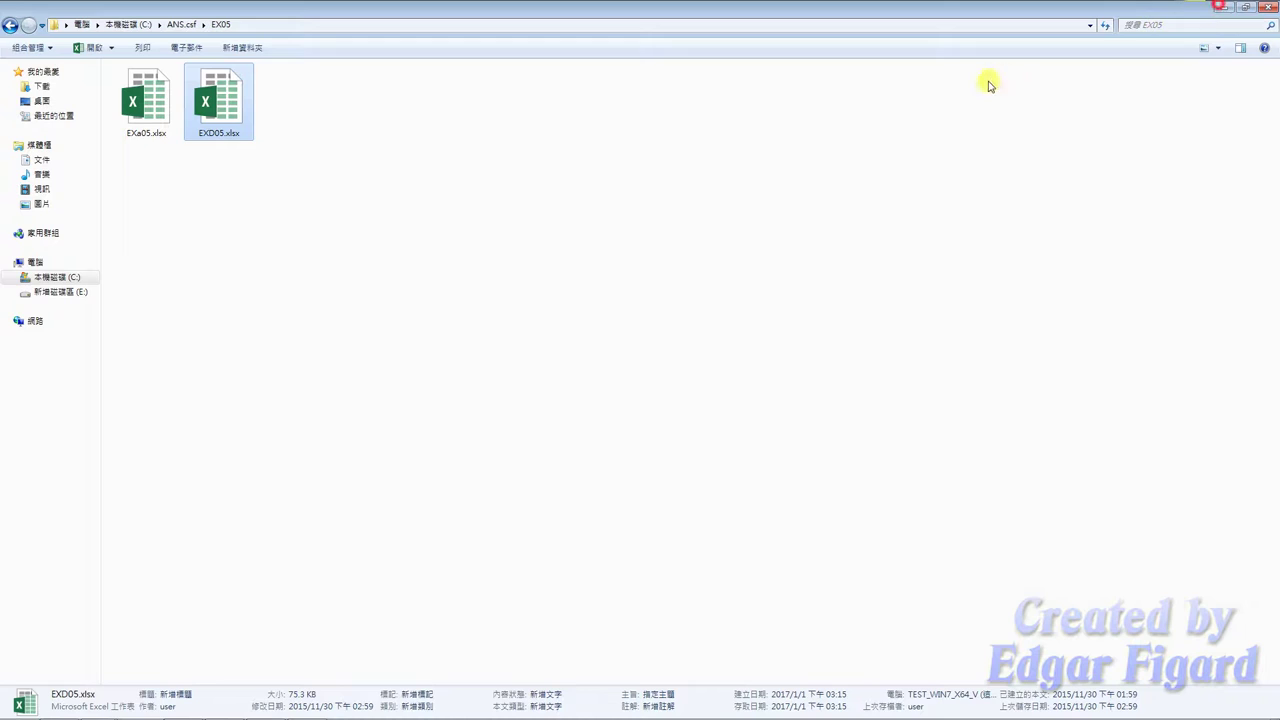
{"action": "left_click", "coordinate": [590, 108]}
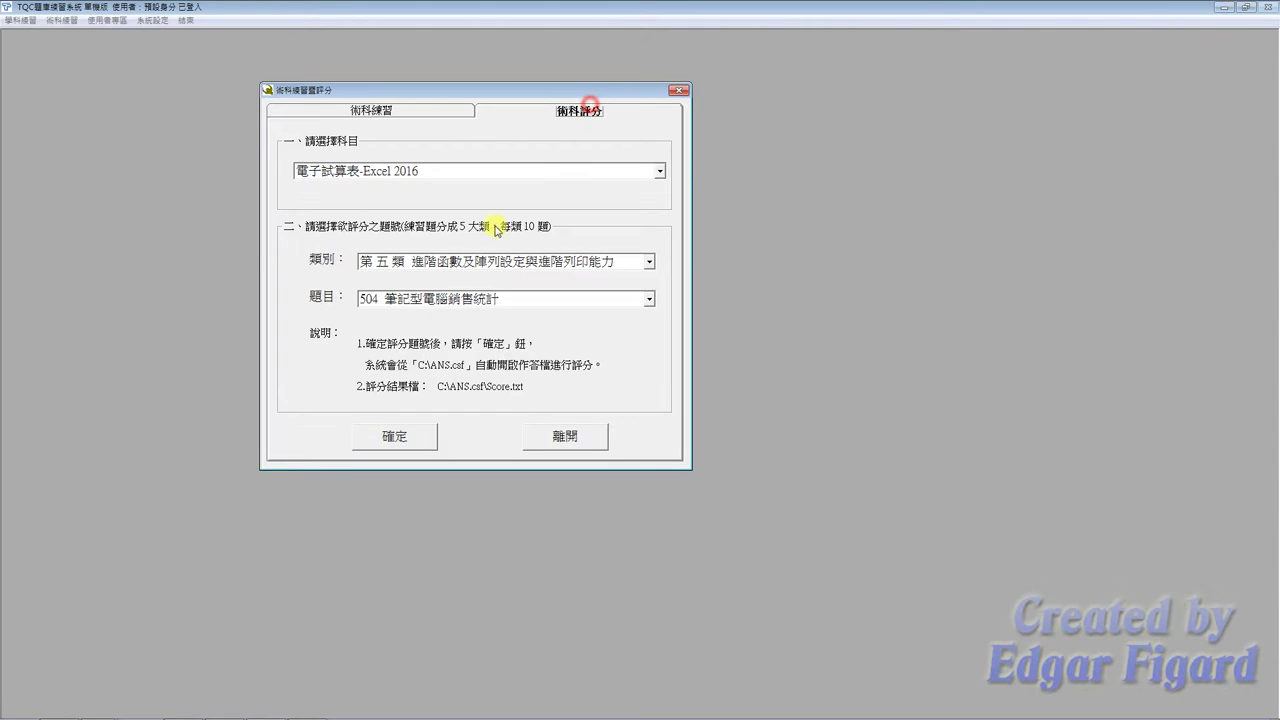
{"action": "left_click", "coordinate": [400, 436]}
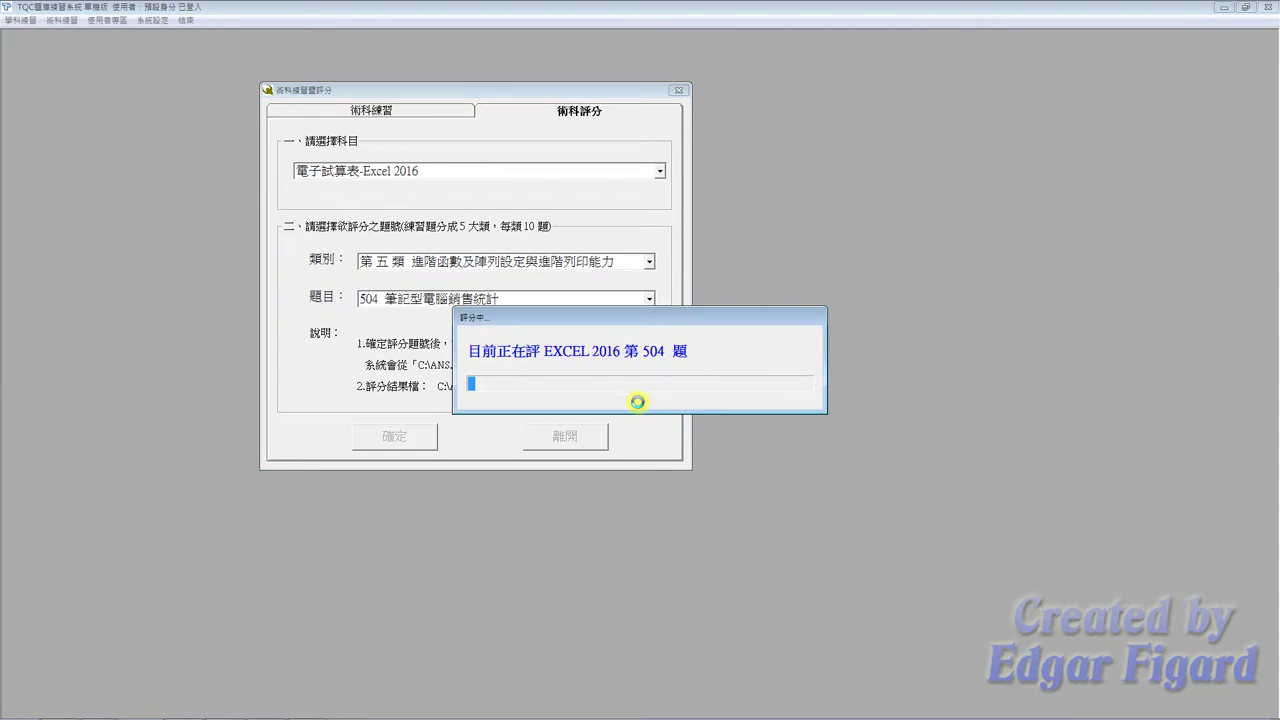